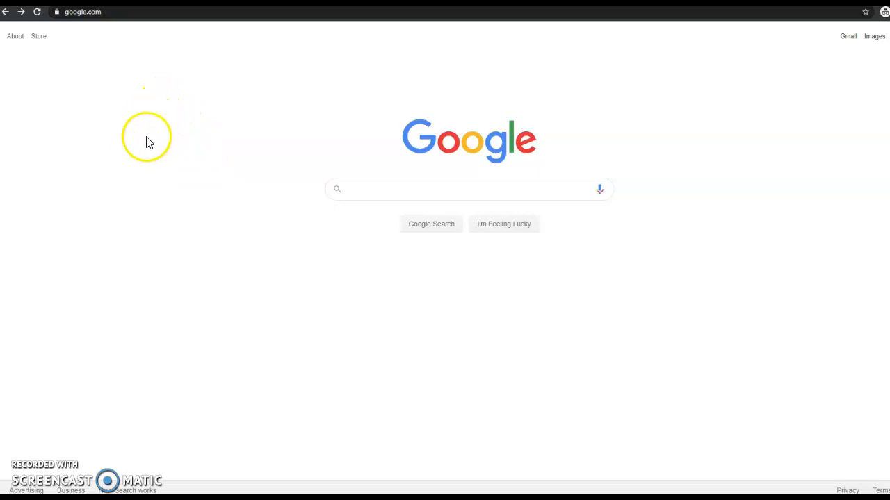
# Step: Open the MAT120 OL1 - Introduction to Google Sheets assignment document from its pasted URL
pyautogui.click(162, 16)
pyautogui.press('Return')
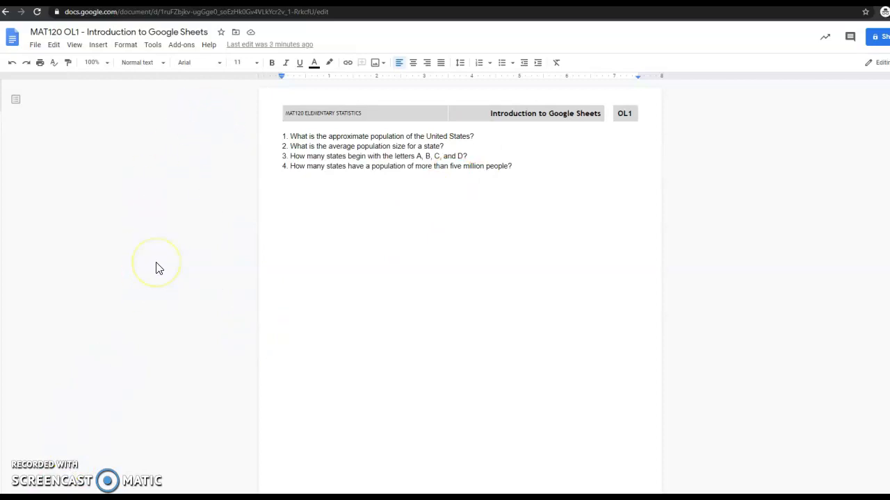
# Step: Load the Simple English Wikipedia 'List of U.S. states by population' article in place of the assignment
pyautogui.click(177, 12)
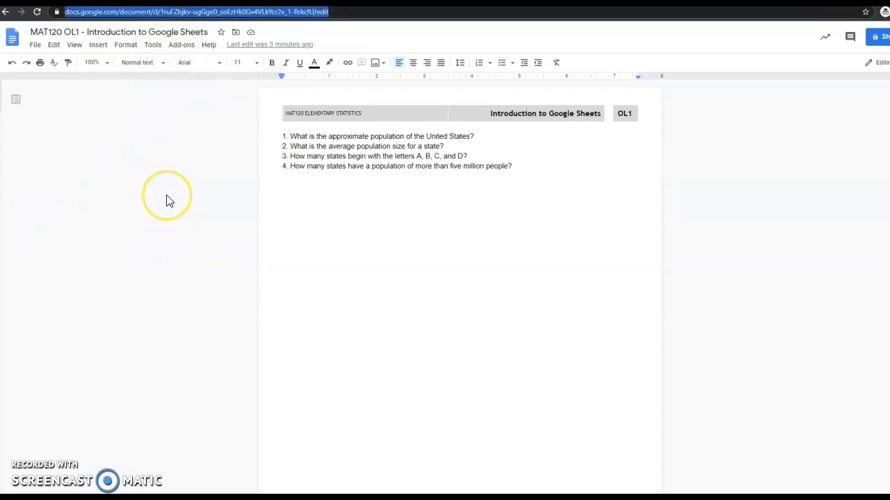
pyautogui.write('https://simple.wikipedia.org/wiki/List_of_U.S._states_by_population')
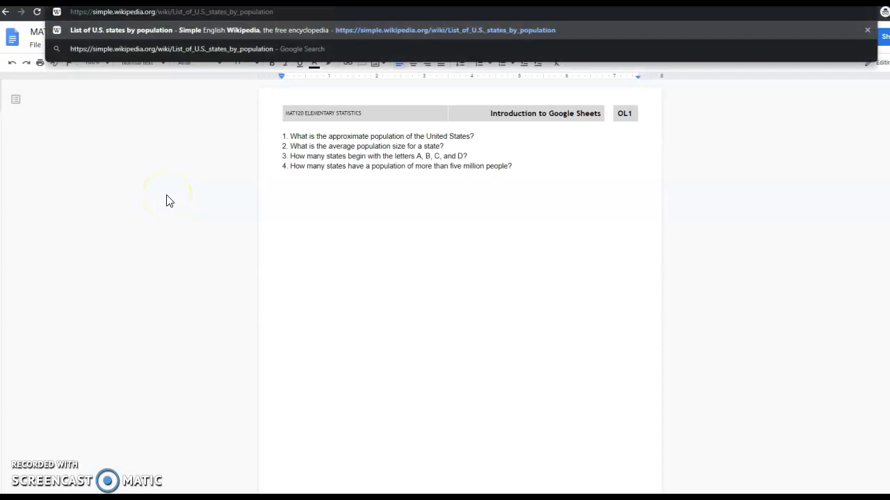
pyautogui.press('Return')
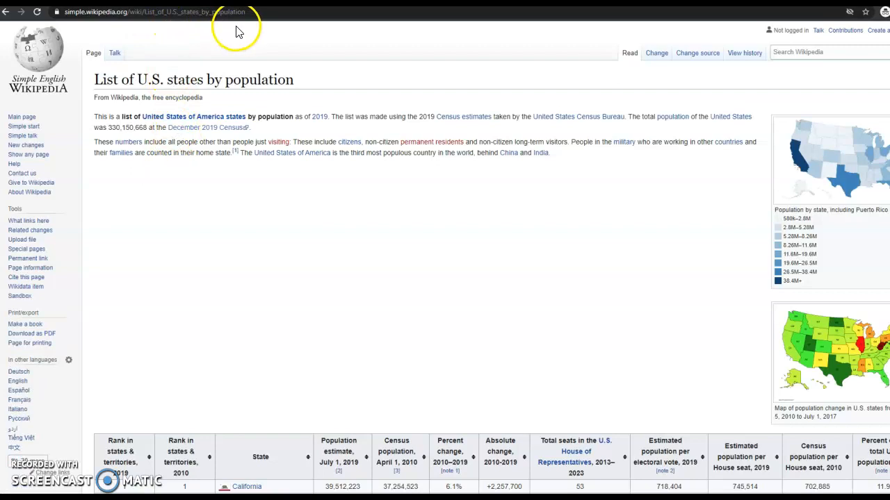
# Step: Scroll down to the table of states with July 2019 estimates and April 2010 census figures
pyautogui.scroll(-1, 544, 285)
pyautogui.scroll(-4, 544, 285)
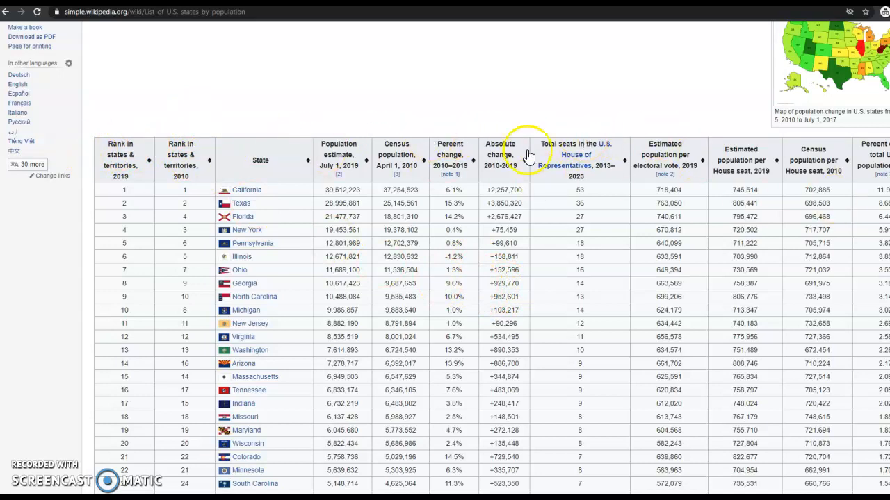
# Step: Select the population table from its first header through the Contiguous United States row and copy it
pyautogui.moveTo(351, 269); pyautogui.dragTo(419, 255)
pyautogui.click(419, 256)
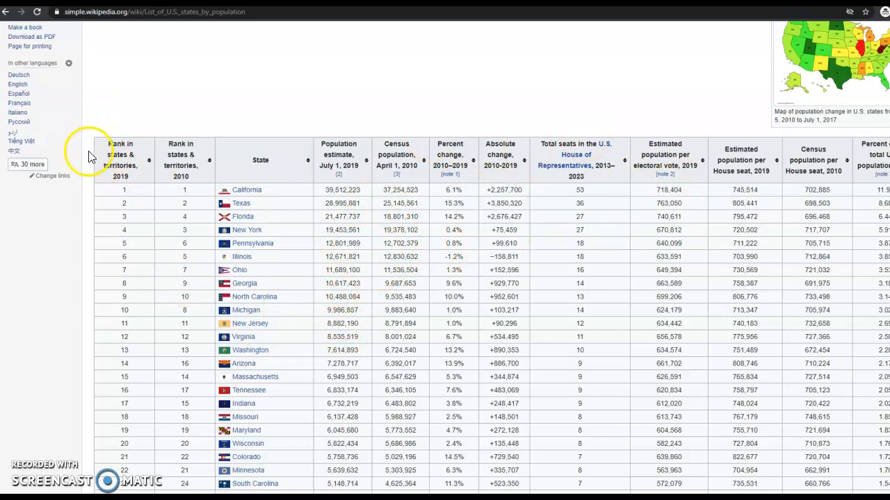
pyautogui.moveTo(97, 156); pyautogui.dragTo(876, 487)
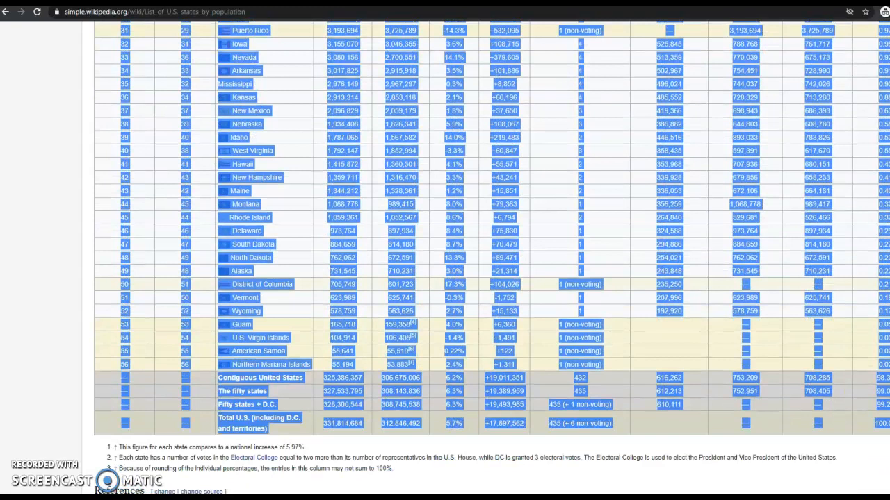
pyautogui.moveTo(876, 431); pyautogui.dragTo(889, 365)
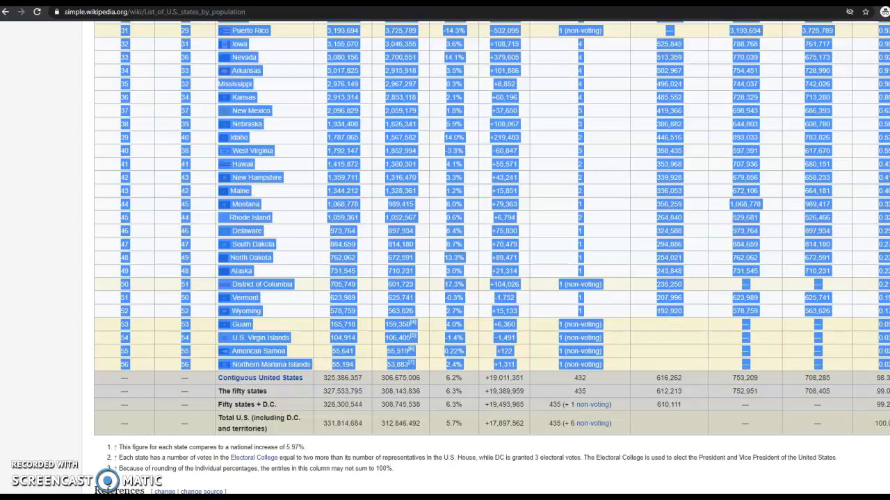
pyautogui.moveTo(889, 365)
pyautogui.mouseDown()
pyautogui.moveTo(889, 391)
pyautogui.moveTo(889, 365)
pyautogui.mouseUp()
pyautogui.rightClick(123, 245)
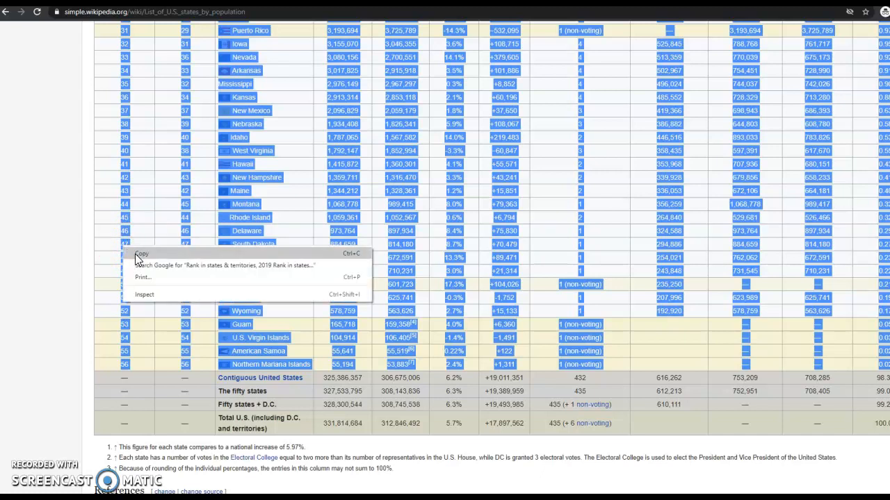
pyautogui.click(135, 254)
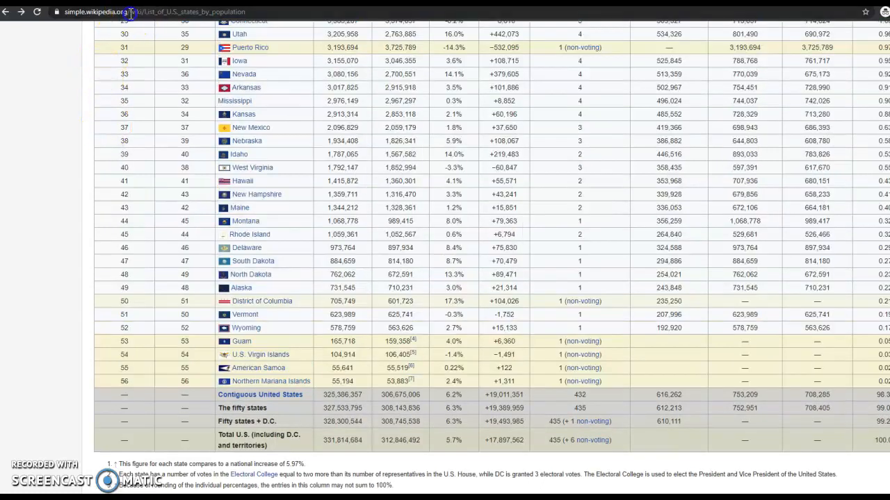
pyautogui.click(130, 12)
# Step: Open the MAT120 - Elementary Statistics Notes Drive folder and create a blank Google Sheets spreadsheet there
pyautogui.hotkey('ctrl', 'v')
pyautogui.press('Return')
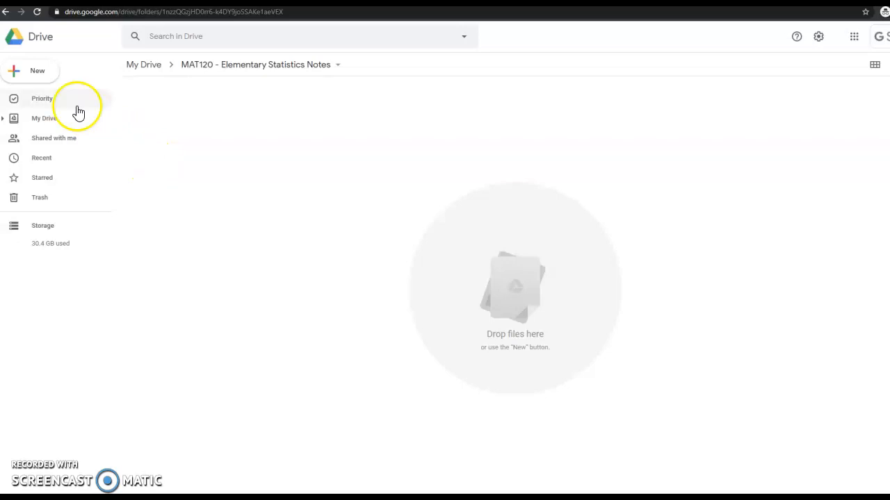
pyautogui.click(46, 72)
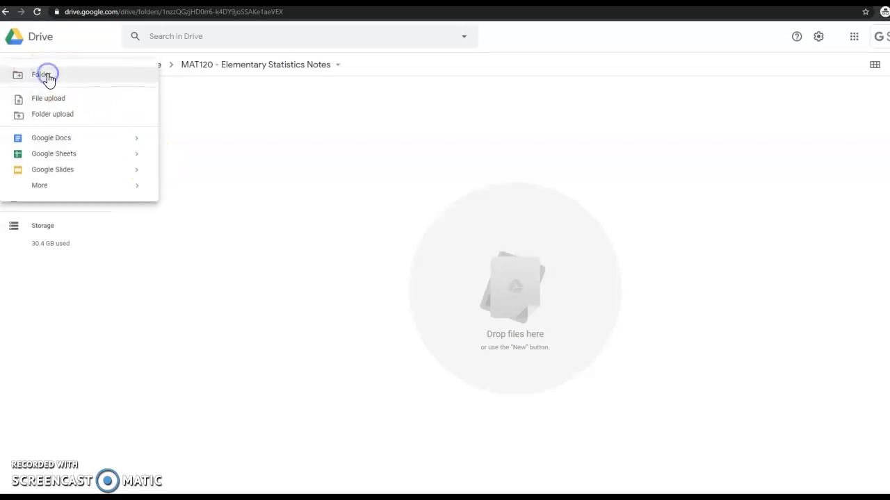
pyautogui.click(59, 156)
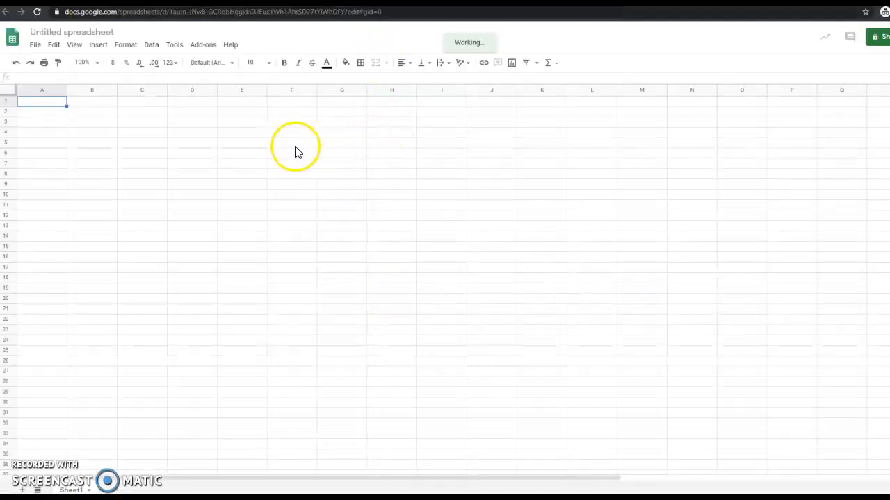
# Step: Paste the copied Wikipedia population table at cell A1, filling columns A–L
pyautogui.click(201, 157)
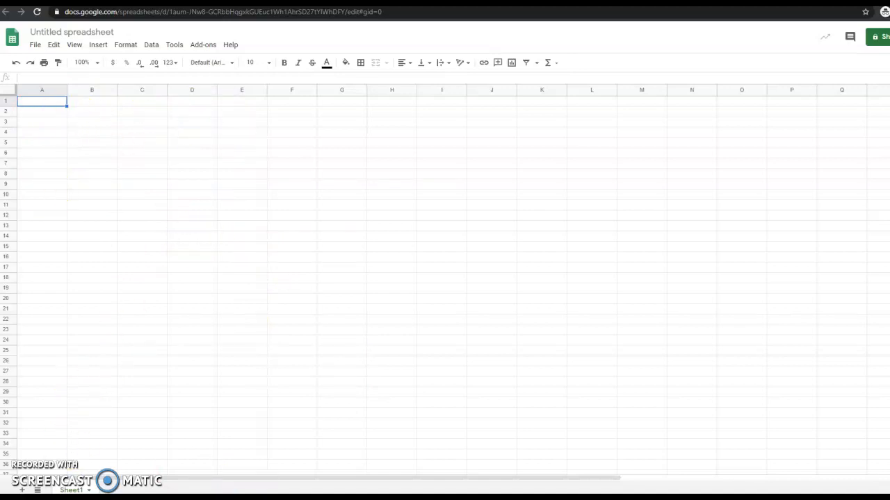
pyautogui.click(151, 154)
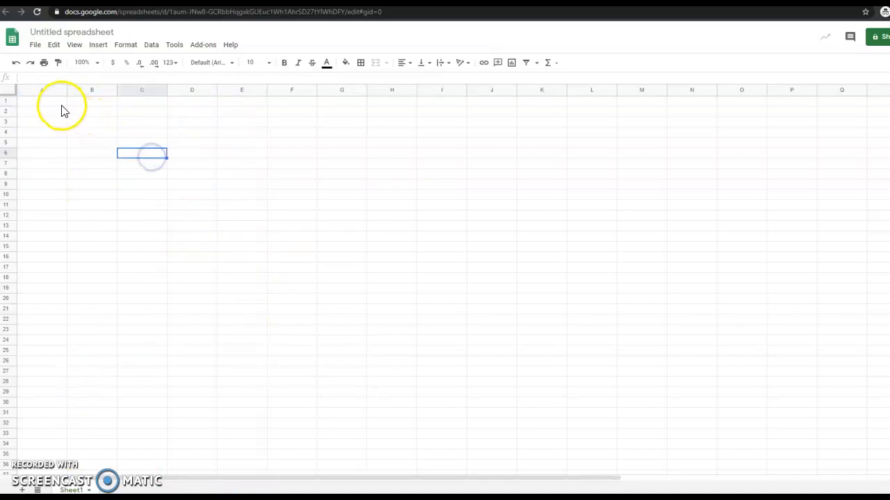
pyautogui.click(127, 259)
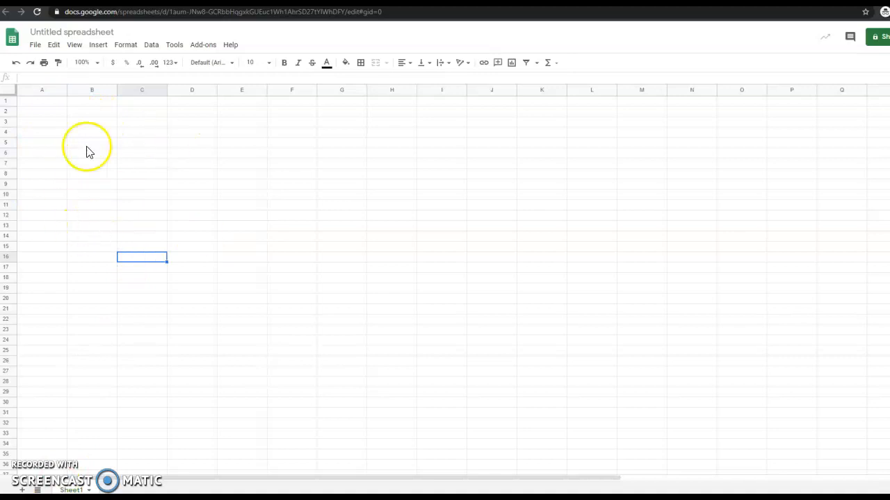
pyautogui.click(48, 103)
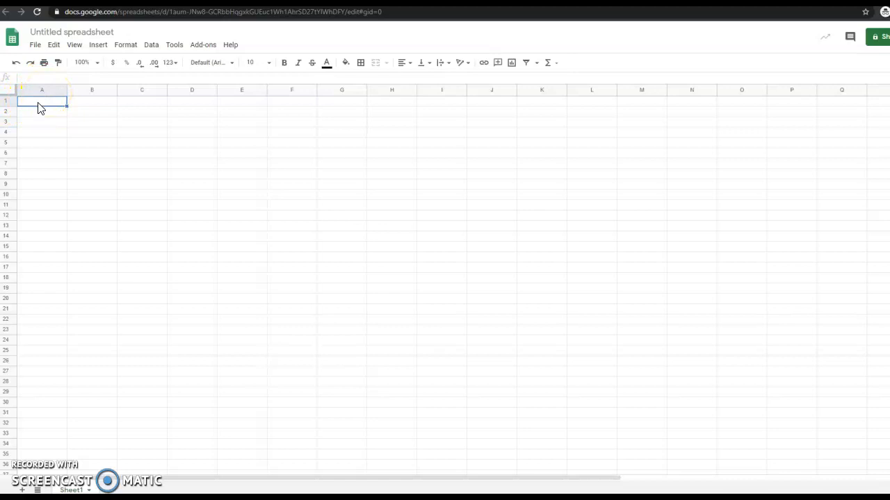
pyautogui.hotkey('ctrl', 'v')
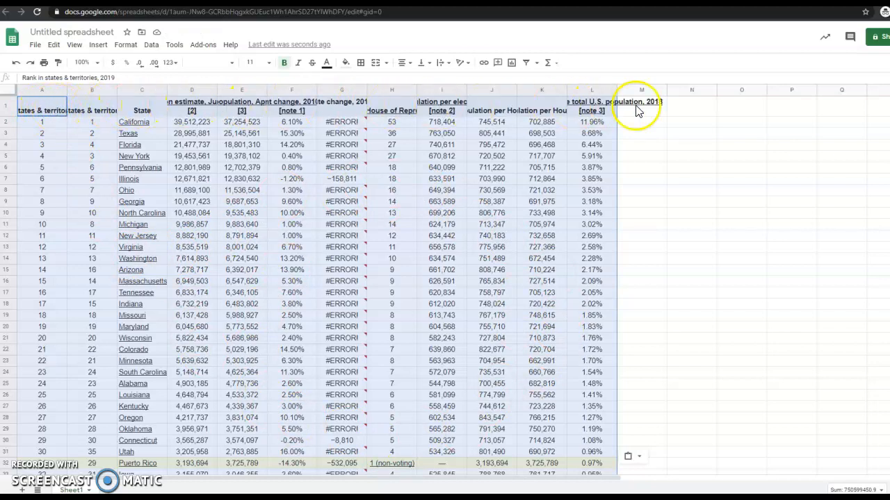
pyautogui.click(86, 180)
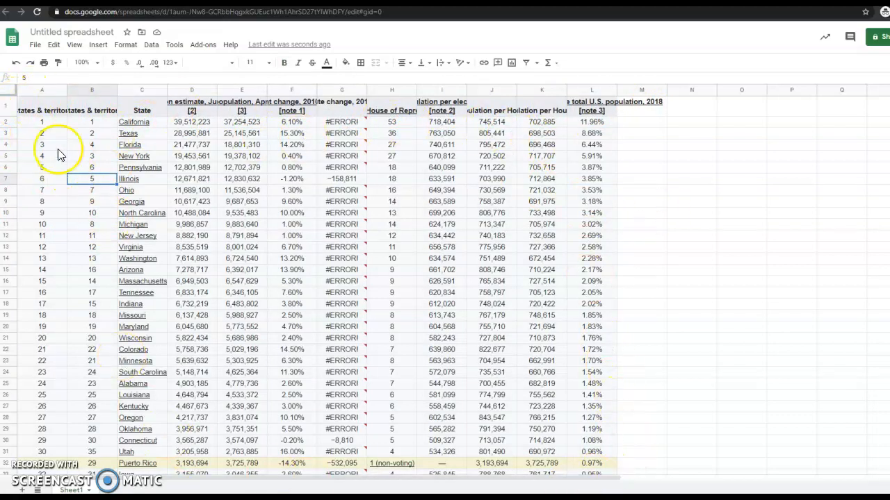
pyautogui.click(39, 110)
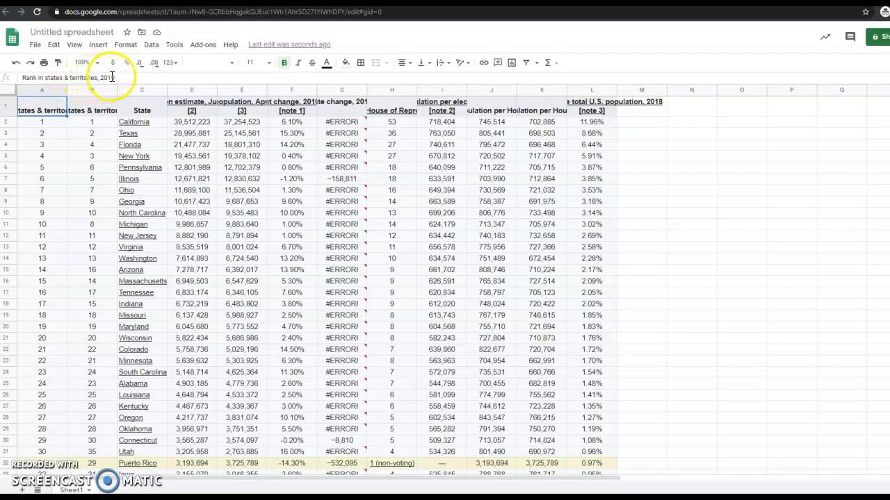
pyautogui.click(55, 168)
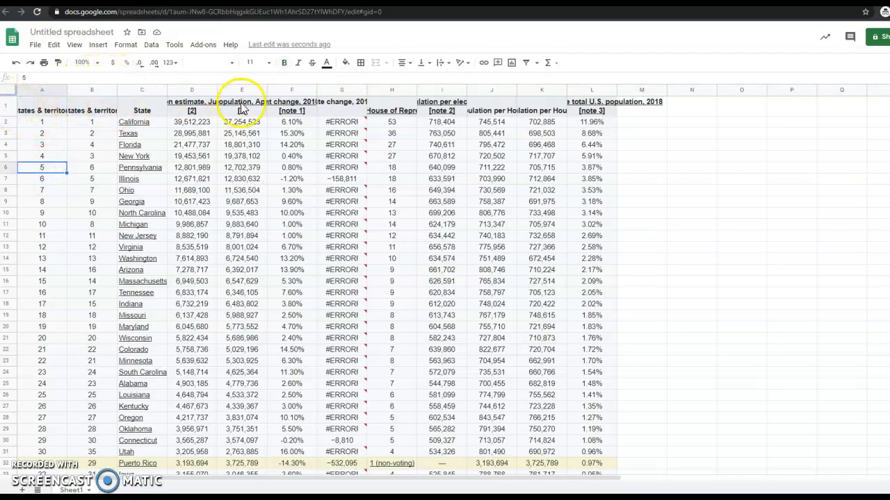
# Step: Set row 1's text wrapping to Wrap so each column heading is fully readable
pyautogui.click(7, 104)
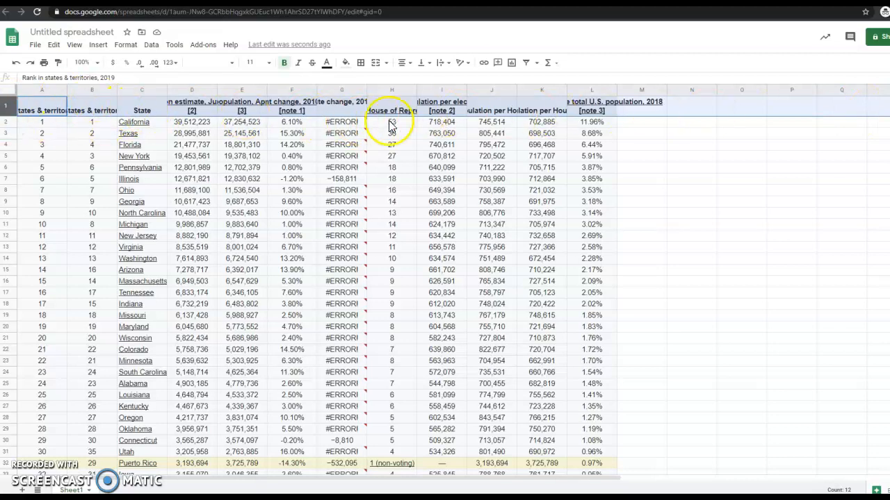
pyautogui.click(448, 68)
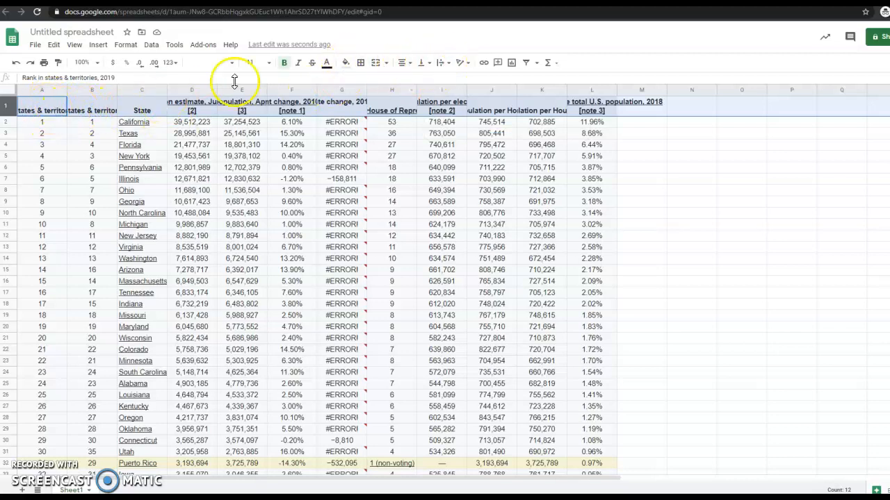
pyautogui.click(443, 64)
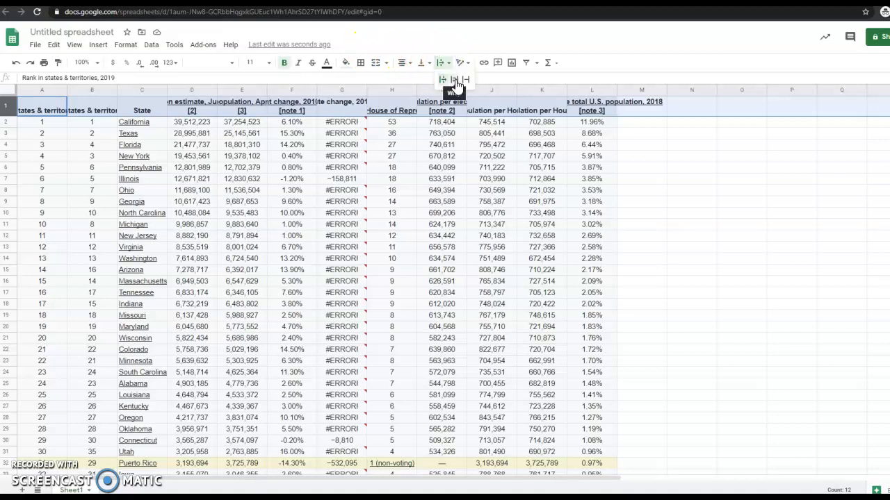
pyautogui.click(454, 81)
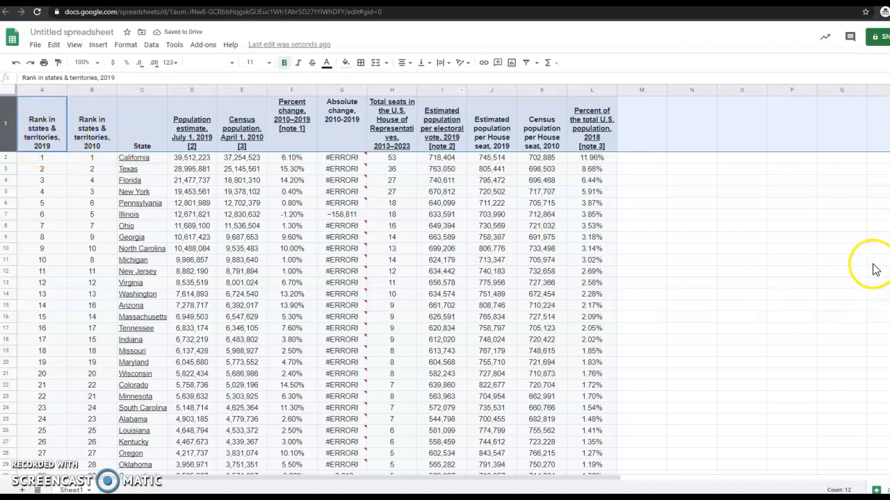
pyautogui.click(697, 216)
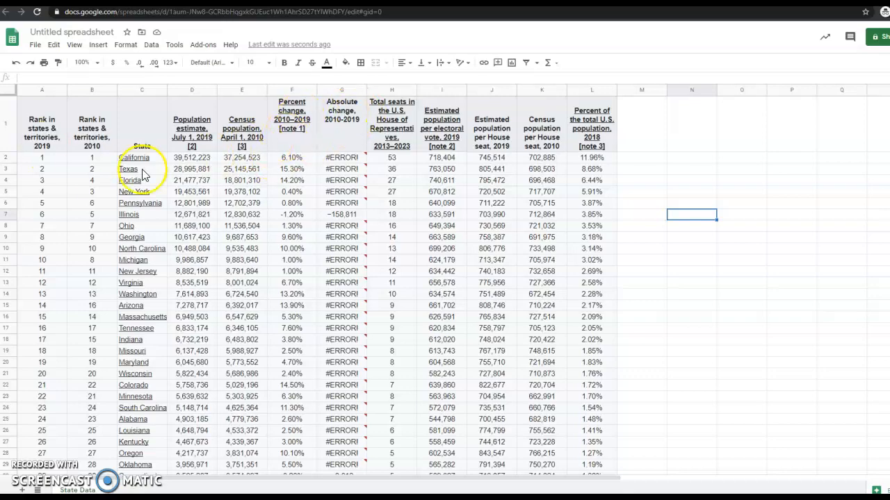
pyautogui.scroll(-1, 222, 169)
pyautogui.scroll(-6, 230, 160)
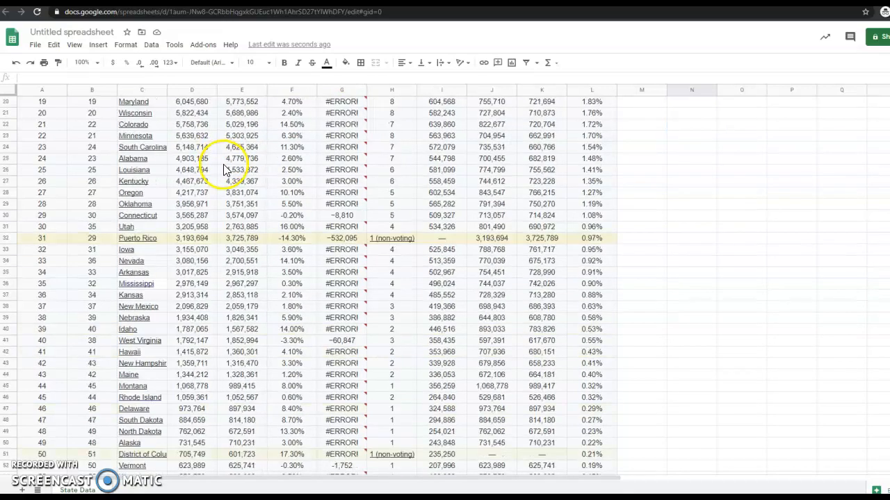
pyautogui.scroll(5, 234, 208)
pyautogui.scroll(3, 231, 209)
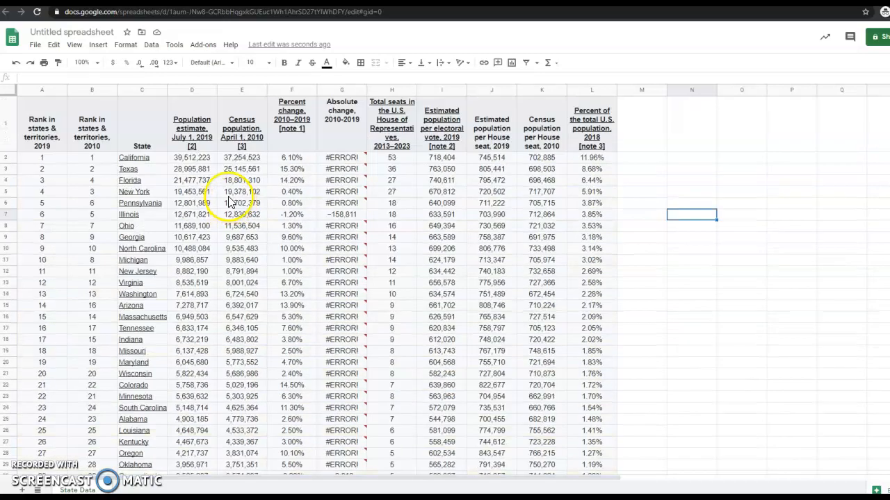
pyautogui.scroll(-5, 234, 341)
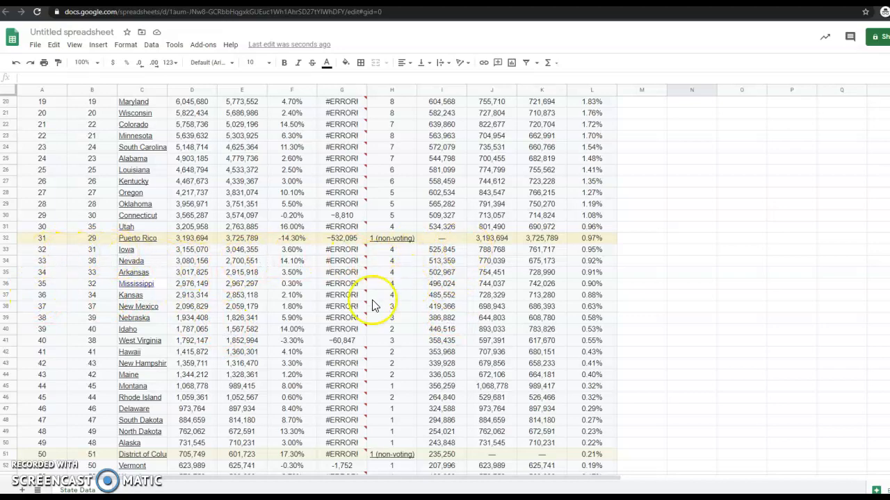
pyautogui.scroll(-5, 365, 324)
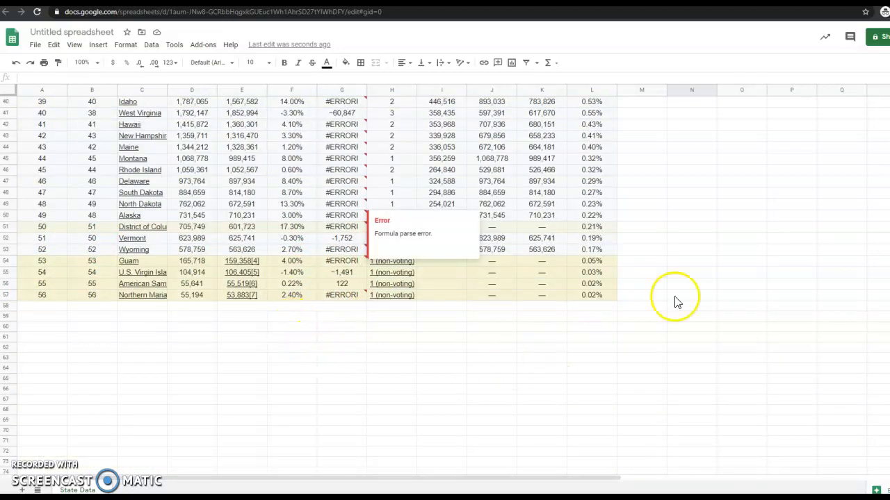
pyautogui.scroll(13, 661, 228)
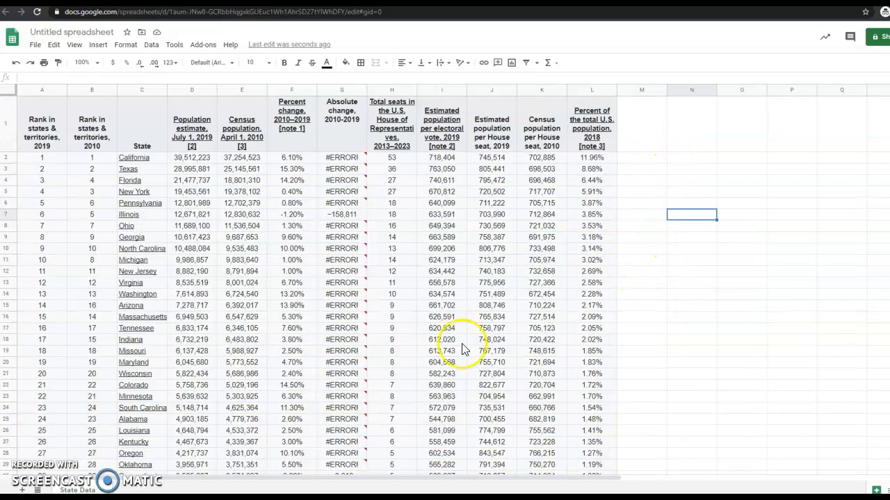
pyautogui.scroll(-8, 239, 364)
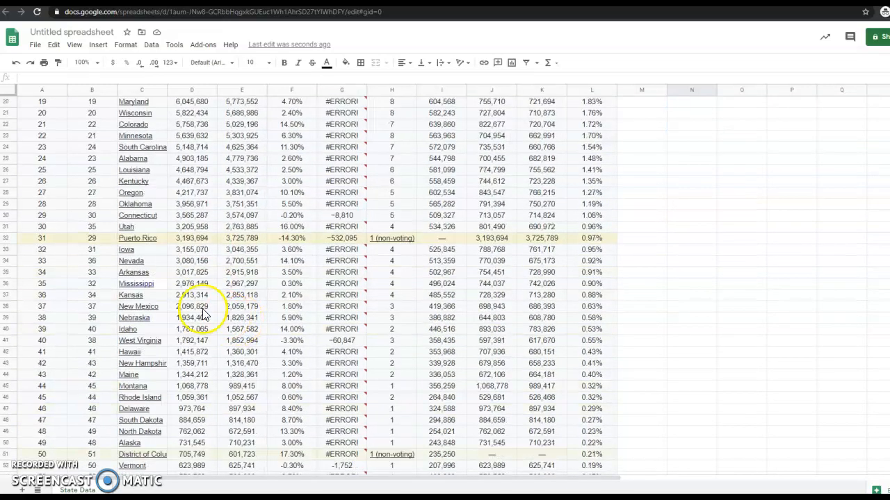
# Step: Delete the Puerto Rico row and the four Guam through Northern Mariana territory rows
pyautogui.click(11, 238)
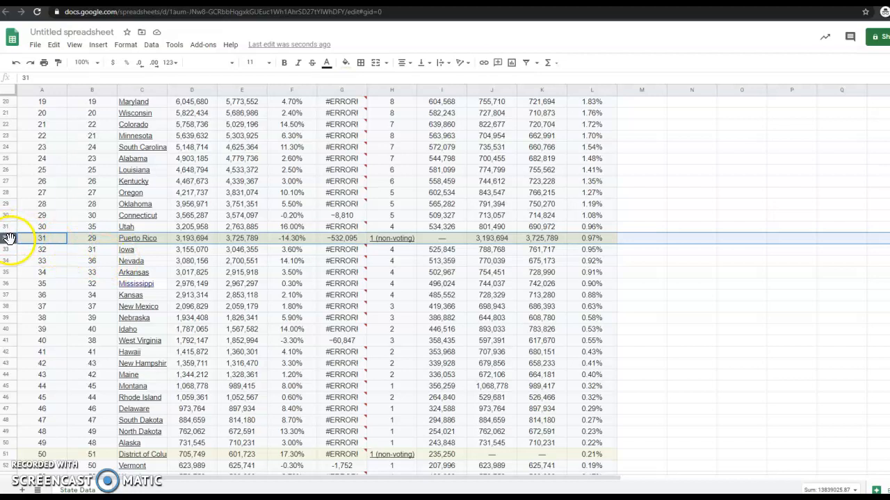
pyautogui.rightClick(10, 237)
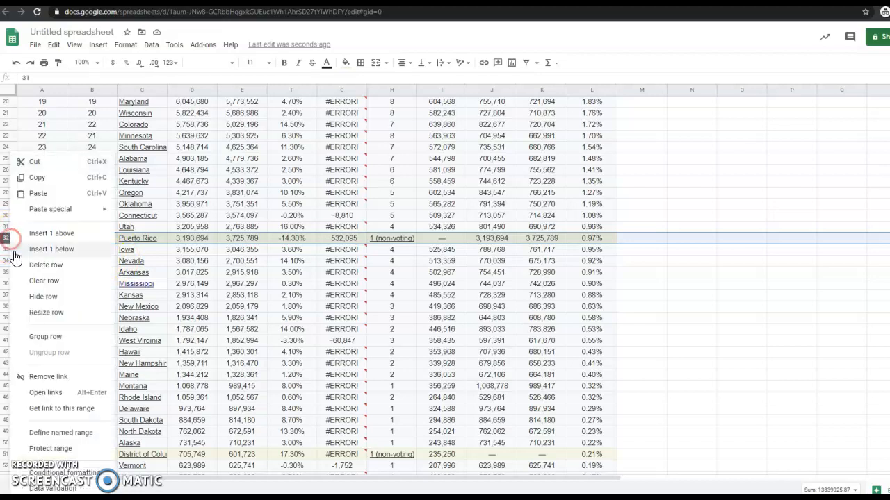
pyautogui.click(78, 270)
pyautogui.scroll(-4, 56, 368)
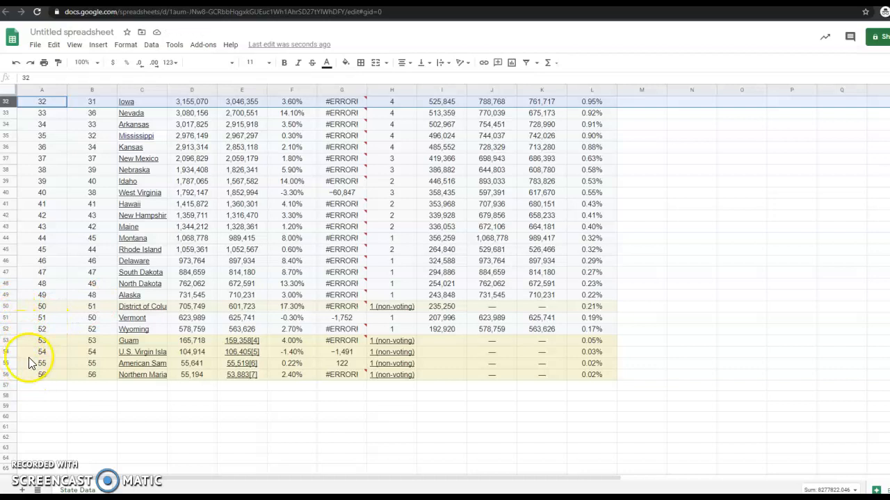
pyautogui.moveTo(8, 346); pyautogui.dragTo(8, 375)
pyautogui.rightClick(8, 340)
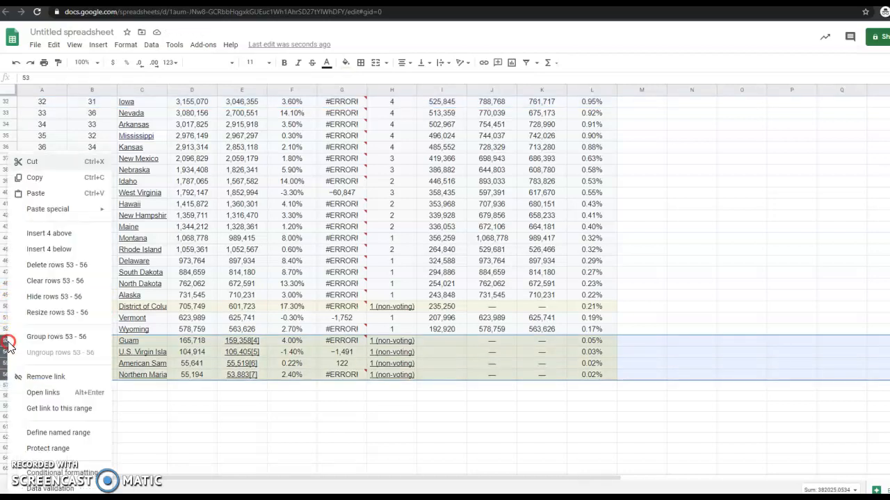
pyautogui.click(61, 266)
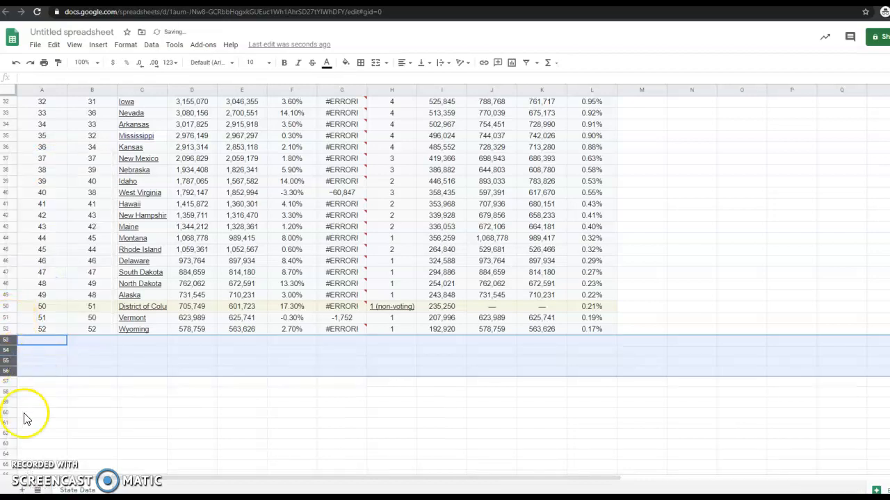
pyautogui.click(142, 413)
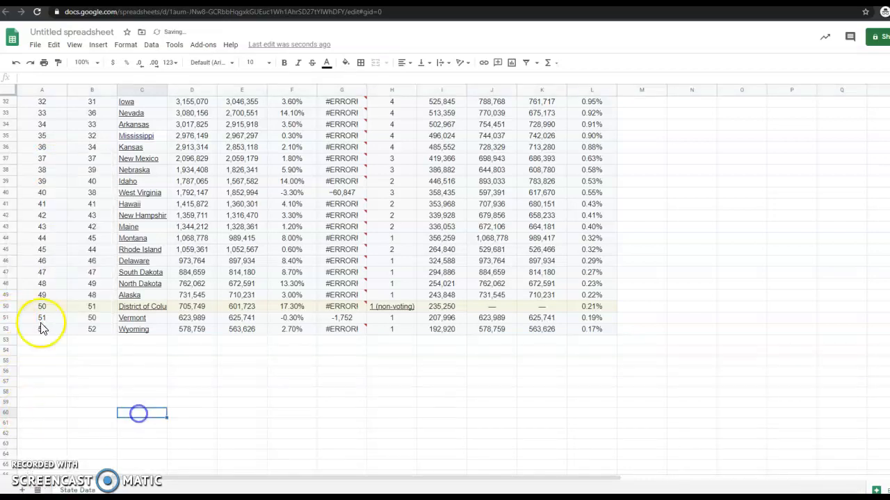
# Step: Delete the District of Columbia row, leaving Wyoming as the last row at 51
pyautogui.click(6, 306)
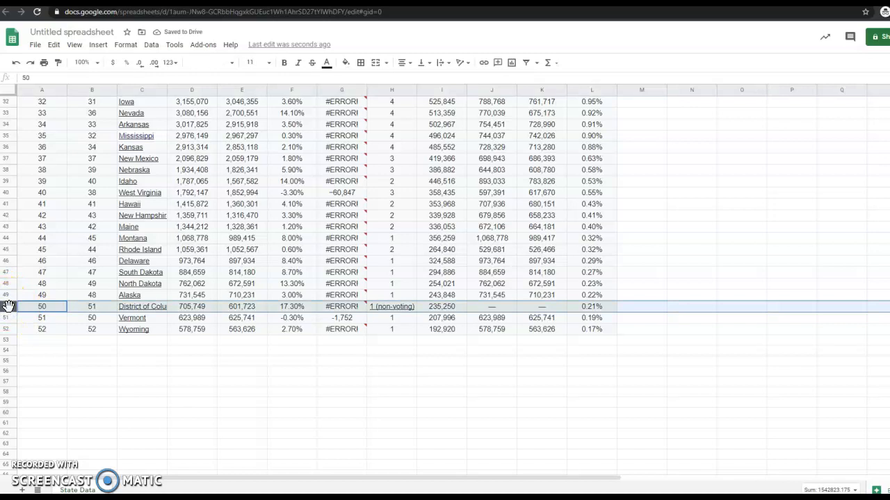
pyautogui.rightClick(9, 306)
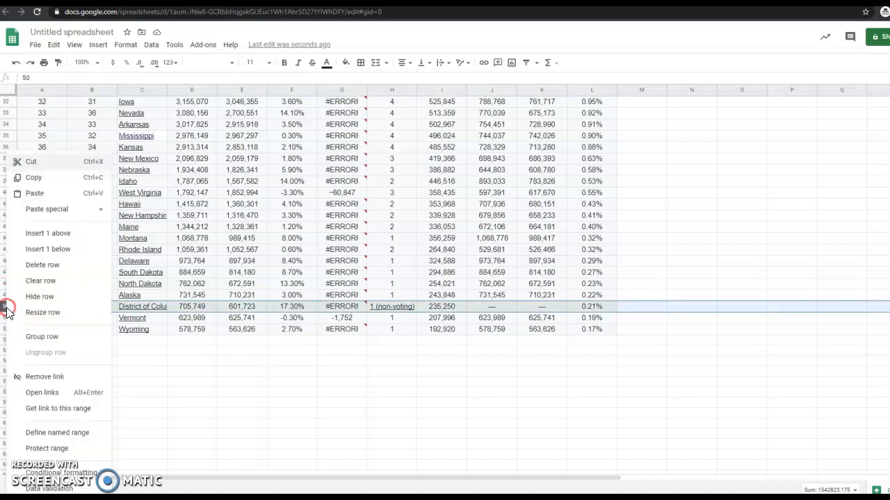
pyautogui.click(58, 267)
pyautogui.click(242, 412)
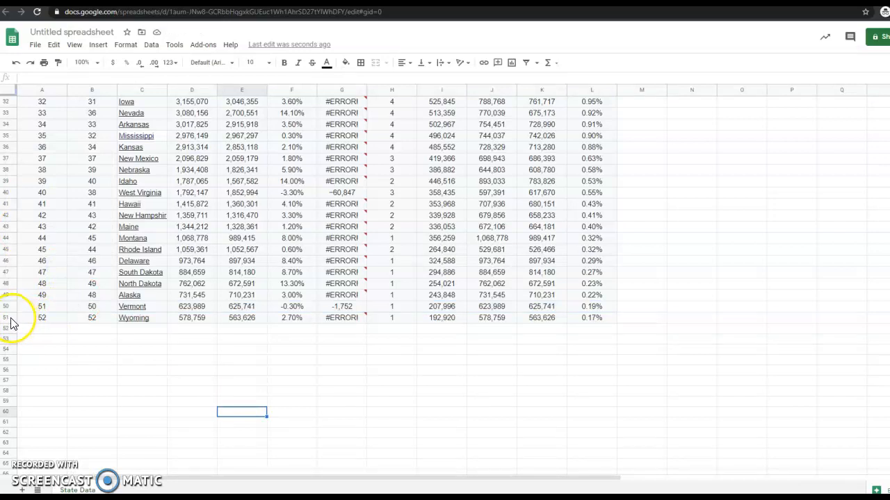
pyautogui.scroll(10, 11, 323)
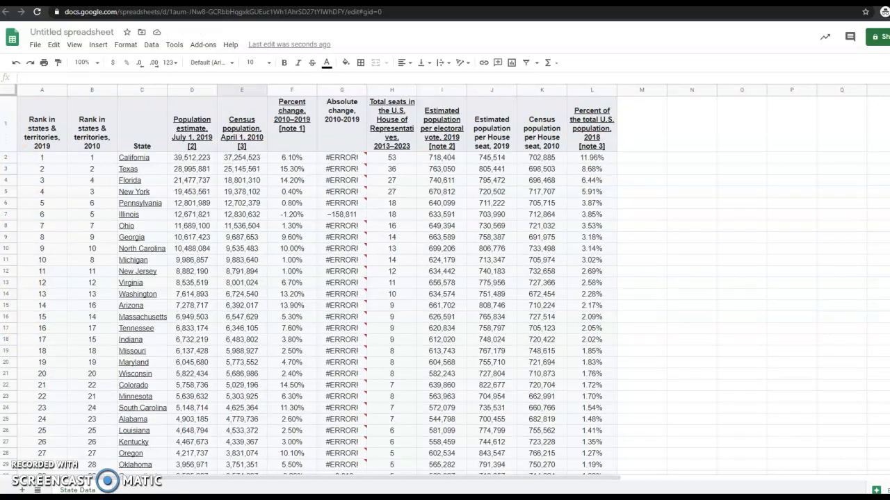
# Step: Delete column G, 'Absolute change, 2010–2019', so the data spans columns A–K
pyautogui.click(8, 128)
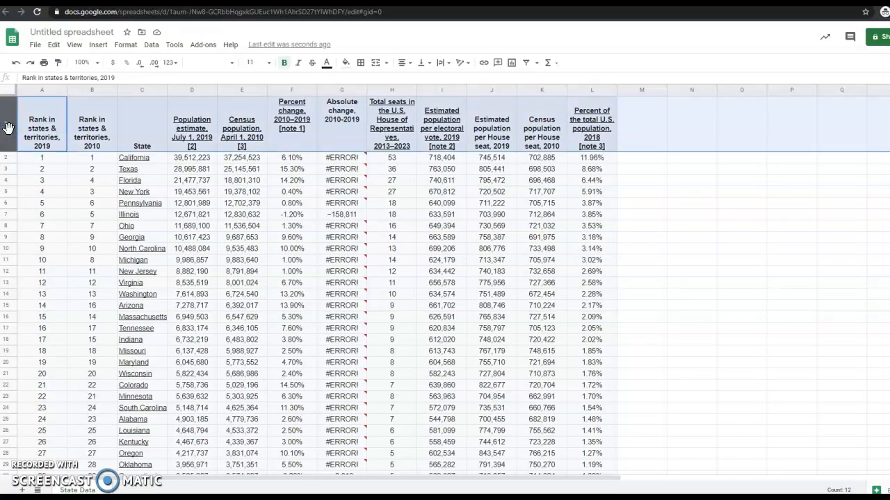
pyautogui.click(724, 238)
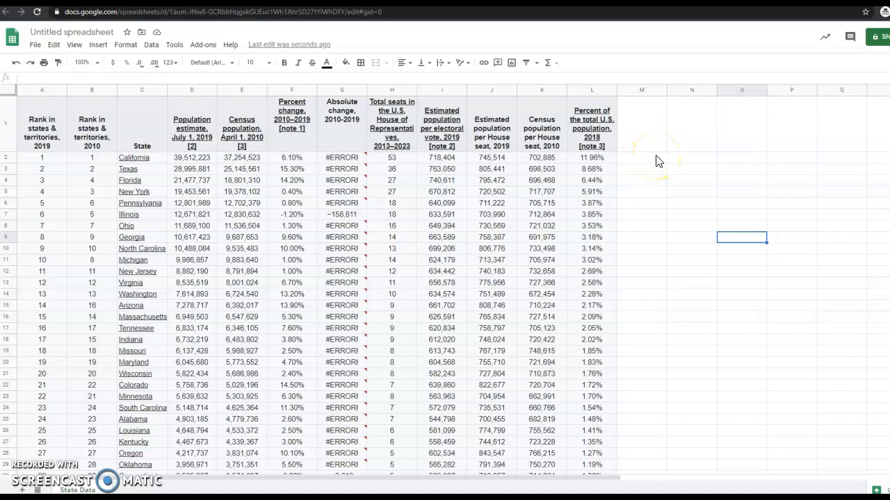
pyautogui.click(341, 113)
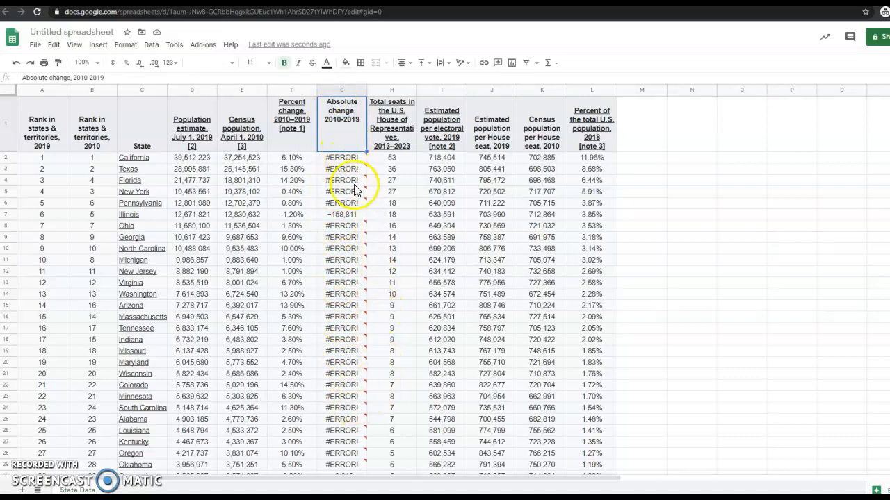
pyautogui.scroll(-5, 344, 278)
pyautogui.scroll(5, 345, 278)
pyautogui.click(281, 207)
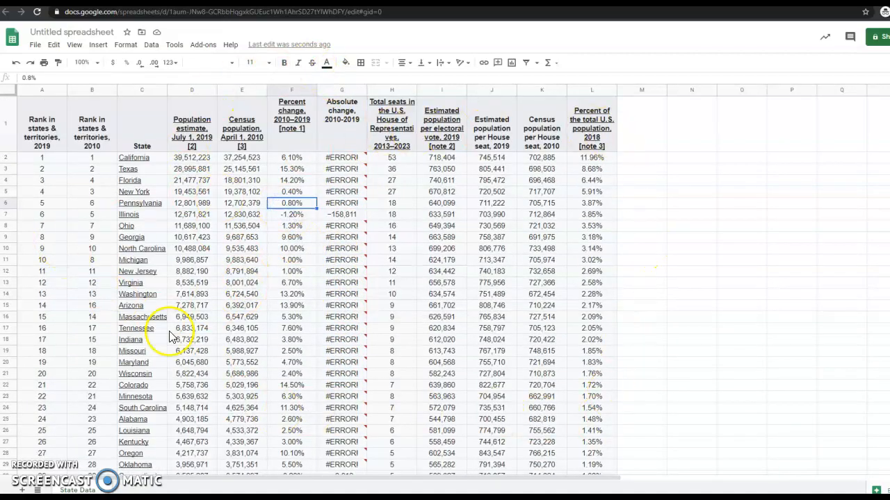
pyautogui.click(292, 91)
pyautogui.click(330, 89)
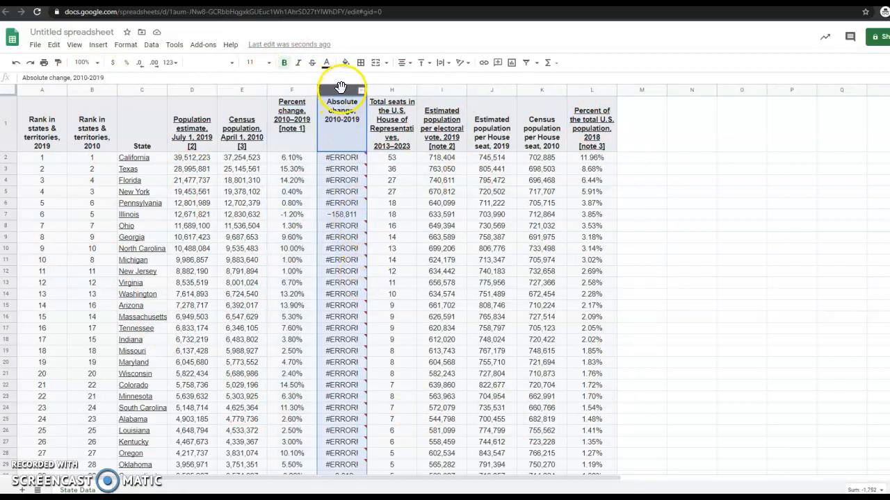
pyautogui.rightClick(341, 88)
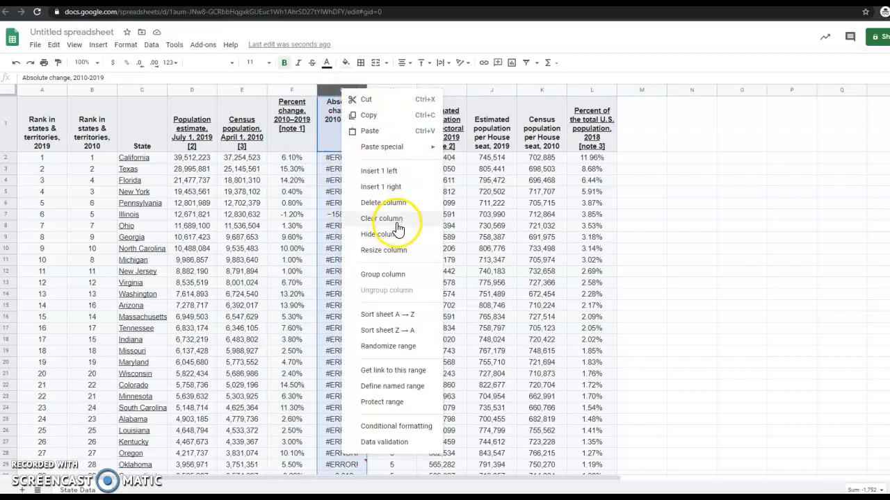
pyautogui.click(386, 202)
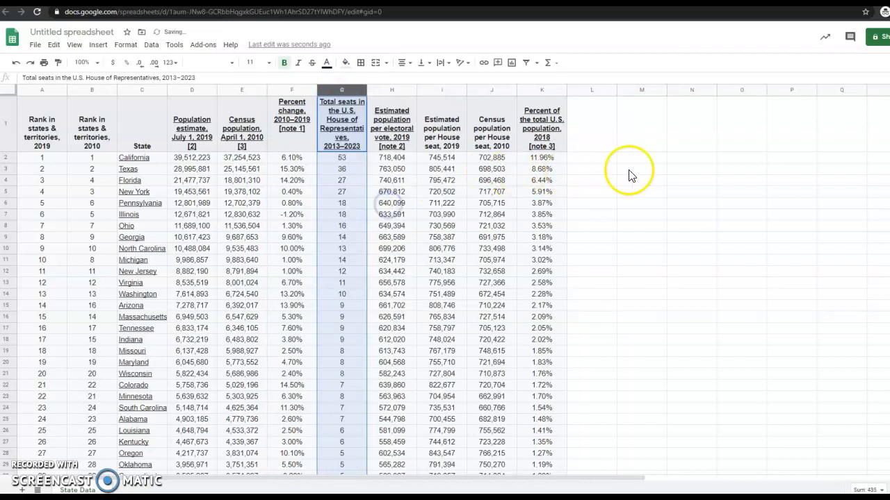
pyautogui.click(645, 169)
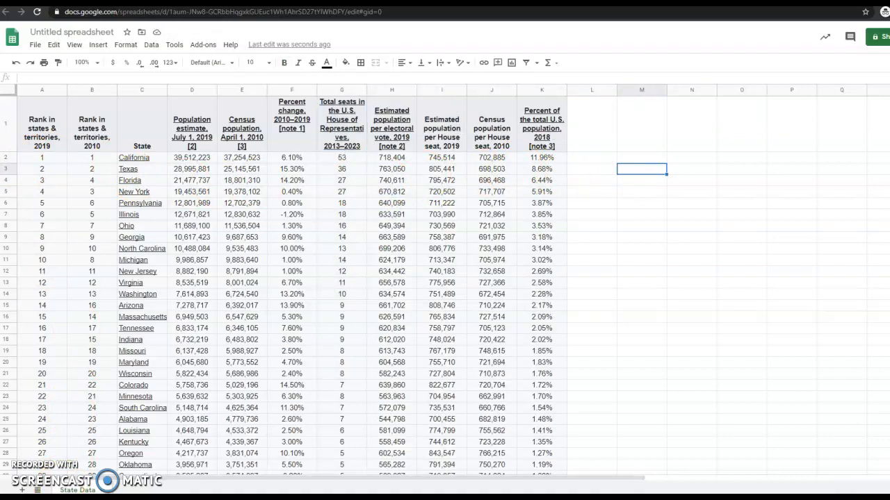
# Step: Copy range C1:D51, the State names and July 1, 2019 population estimates
pyautogui.scroll(-2, 334, 284)
pyautogui.scroll(2, 327, 278)
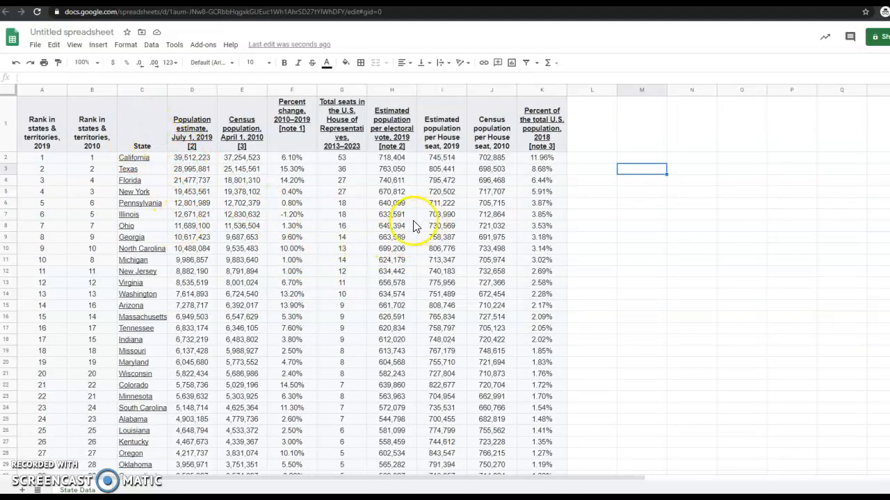
pyautogui.click(42, 132)
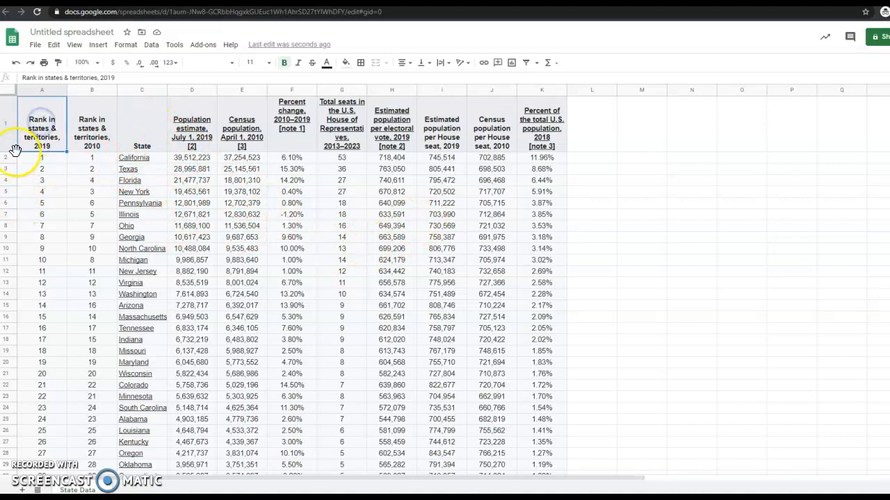
pyautogui.click(102, 132)
pyautogui.click(545, 136)
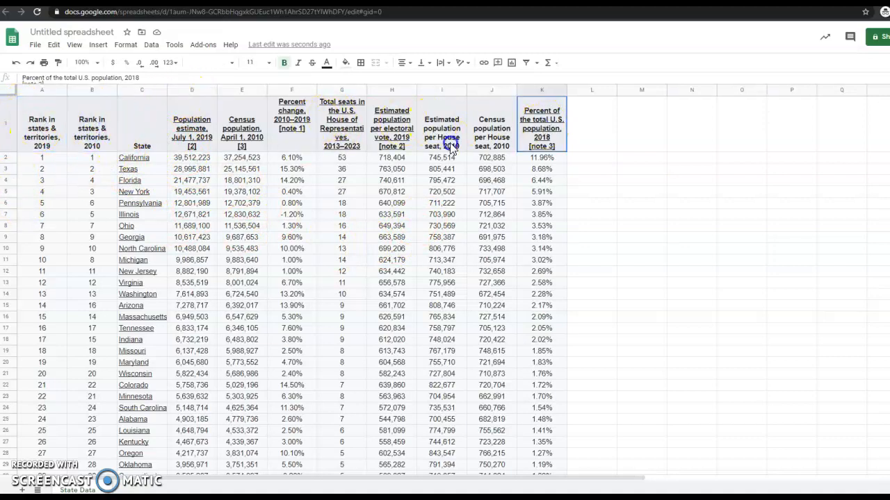
pyautogui.click(685, 158)
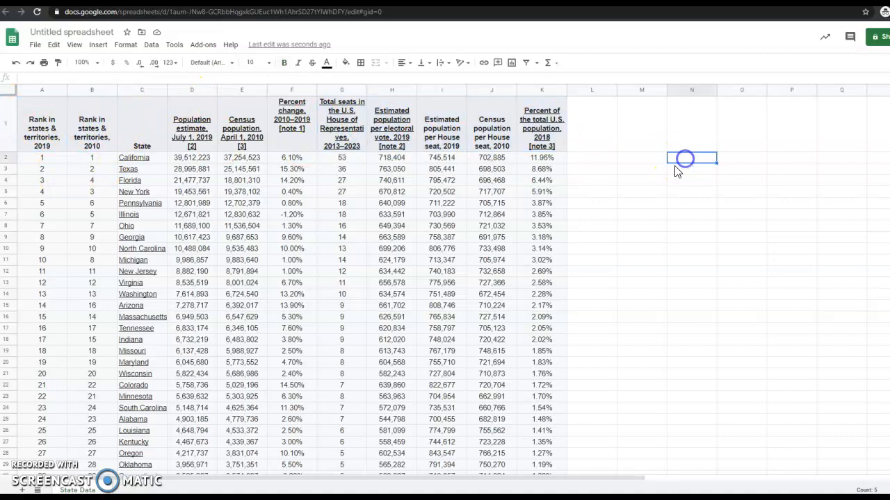
pyautogui.click(137, 142)
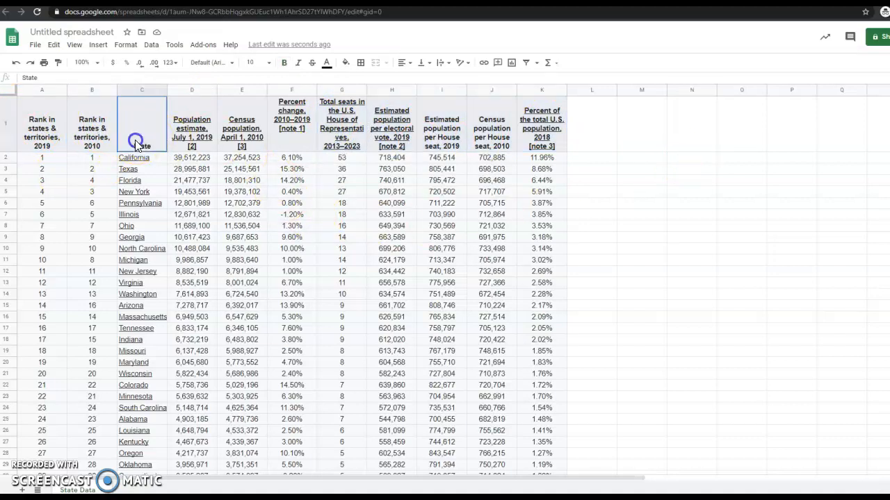
pyautogui.click(202, 117)
pyautogui.click(389, 306)
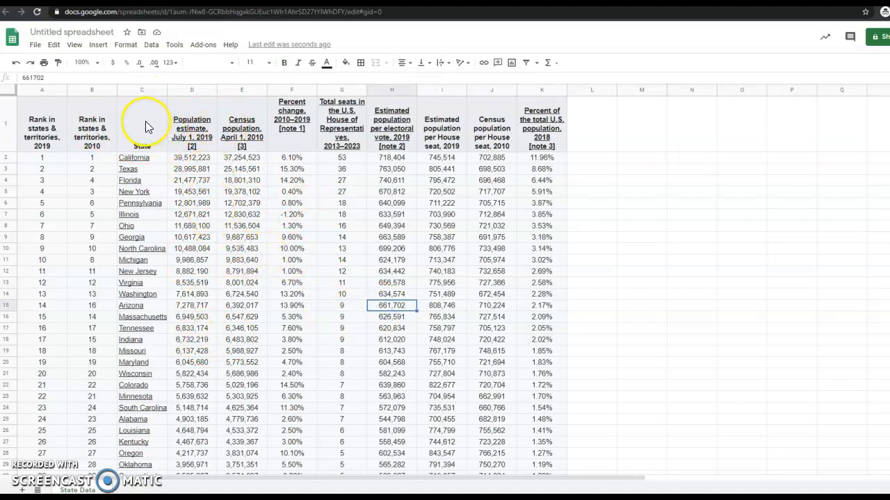
pyautogui.moveTo(148, 134); pyautogui.dragTo(211, 386)
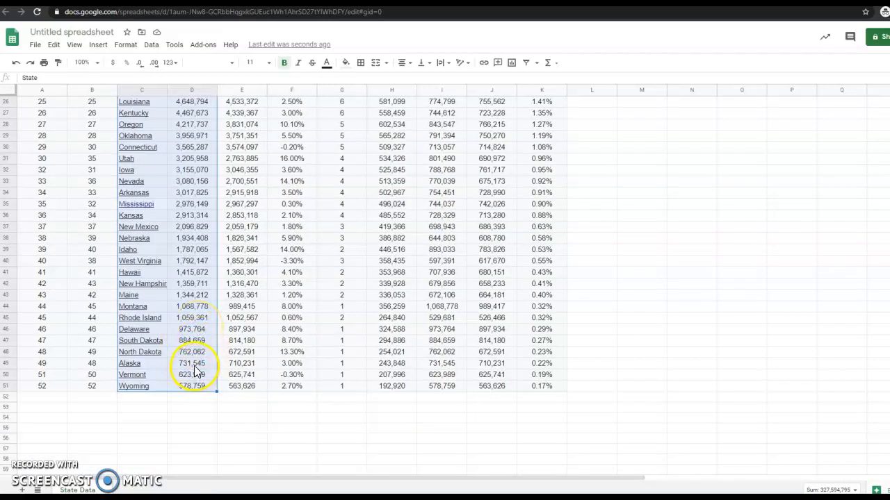
pyautogui.hotkey('ctrl', 'c')
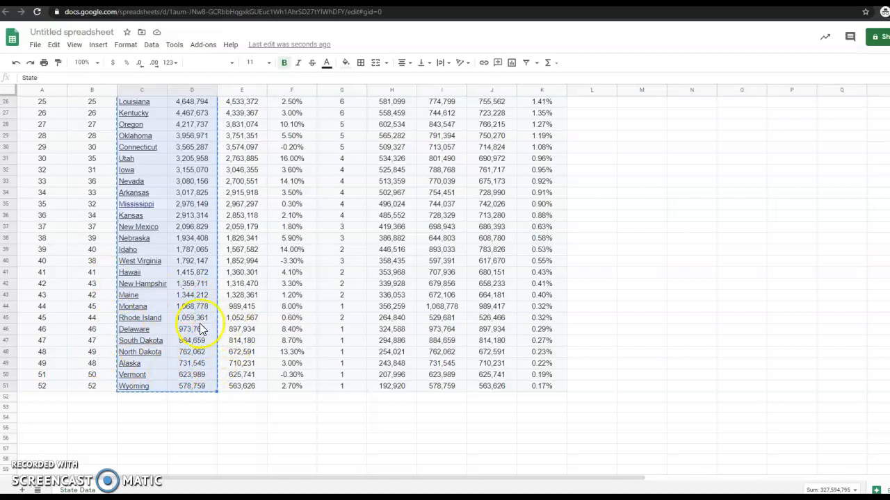
# Step: Add a new sheet, rename it 'State Populations', and select cell A1
pyautogui.click(23, 490)
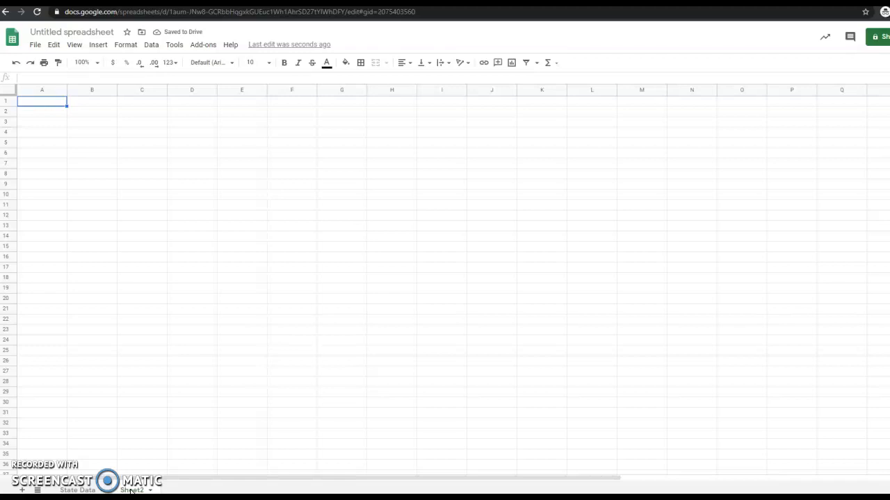
pyautogui.doubleClick(130, 490)
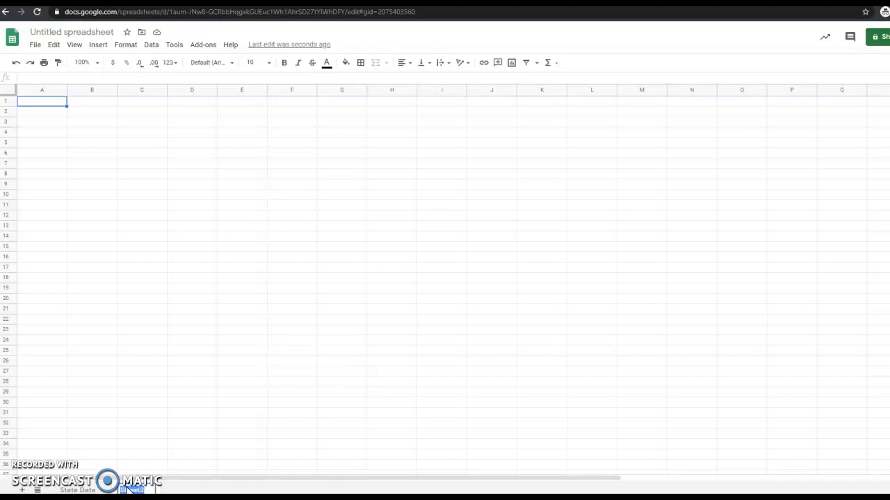
pyautogui.write('State Populations')
pyautogui.click(183, 288)
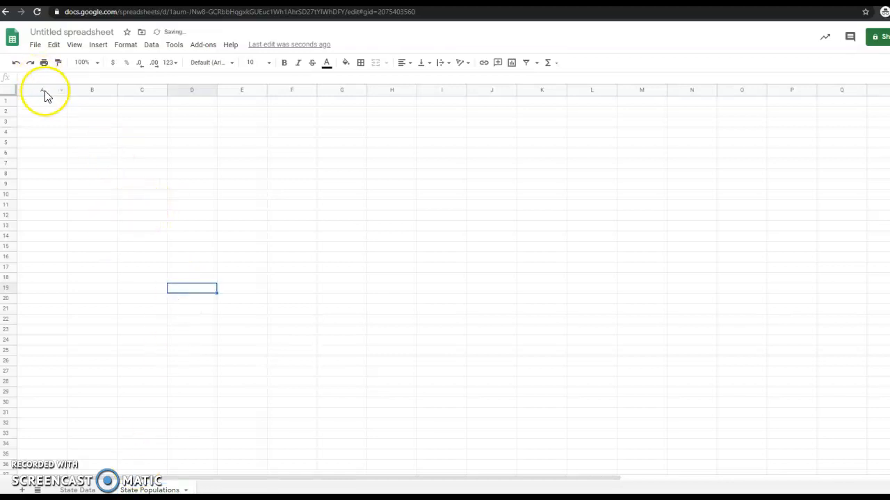
pyautogui.click(37, 105)
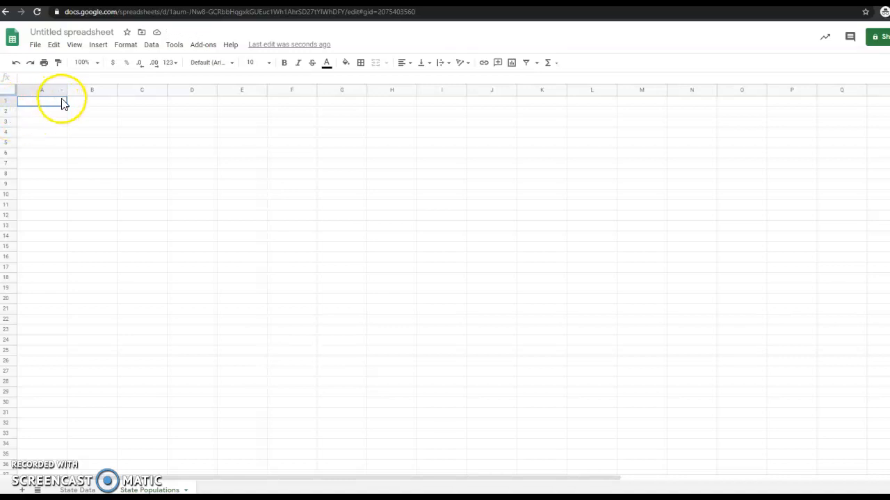
# Step: Paste the state population table at A1 and auto-fit column A to the state names
pyautogui.hotkey('ctrl', 'v')
pyautogui.click(300, 349)
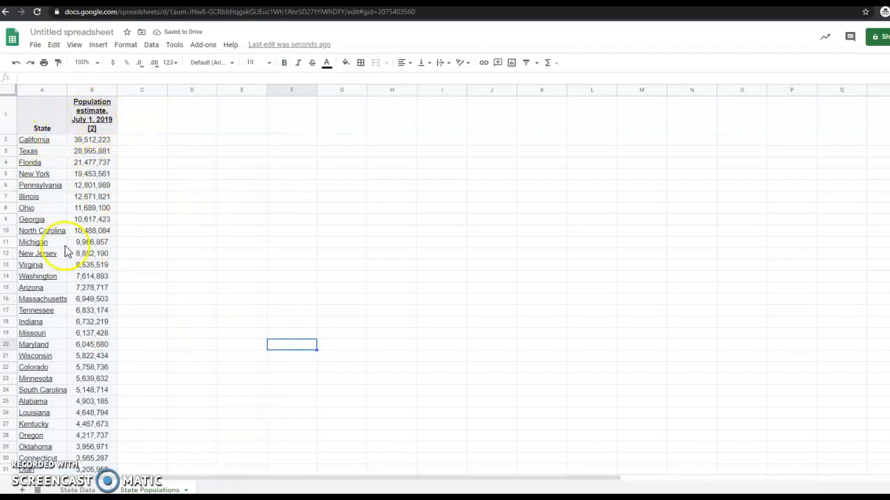
pyautogui.scroll(-2, 56, 233)
pyautogui.scroll(-6, 57, 240)
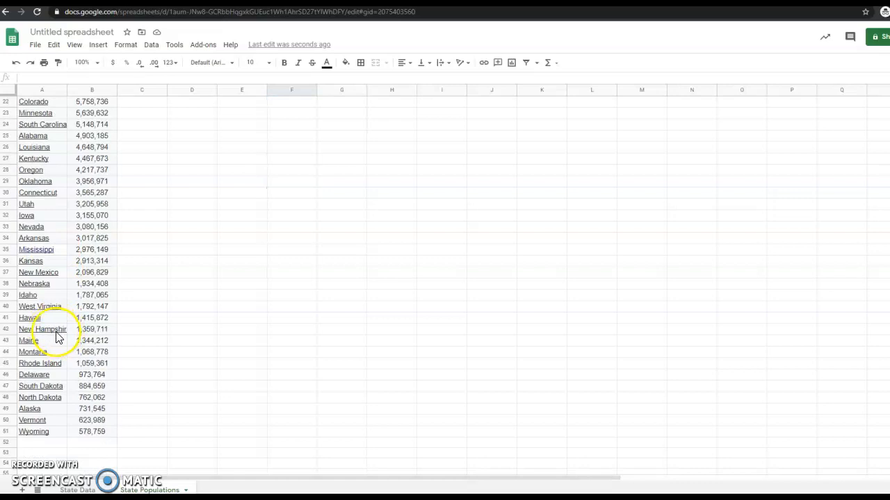
pyautogui.scroll(7, 188, 324)
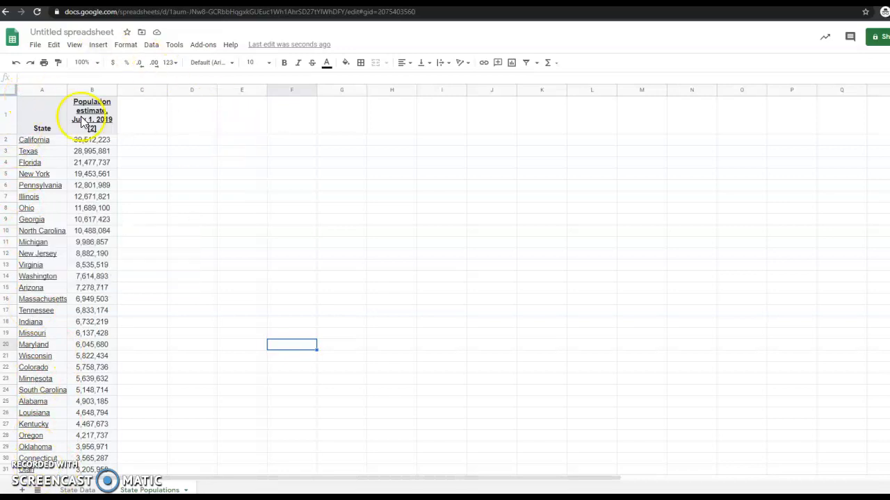
pyautogui.click(40, 89)
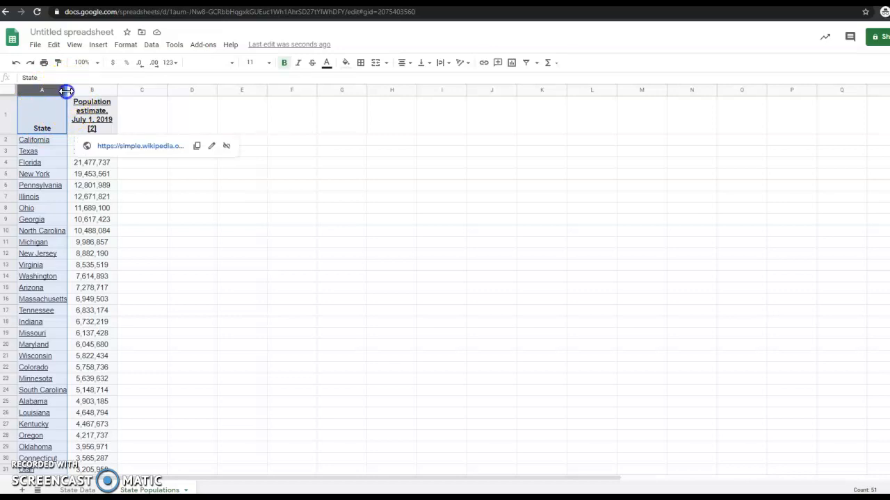
pyautogui.doubleClick(67, 90)
pyautogui.scroll(-5, 58, 179)
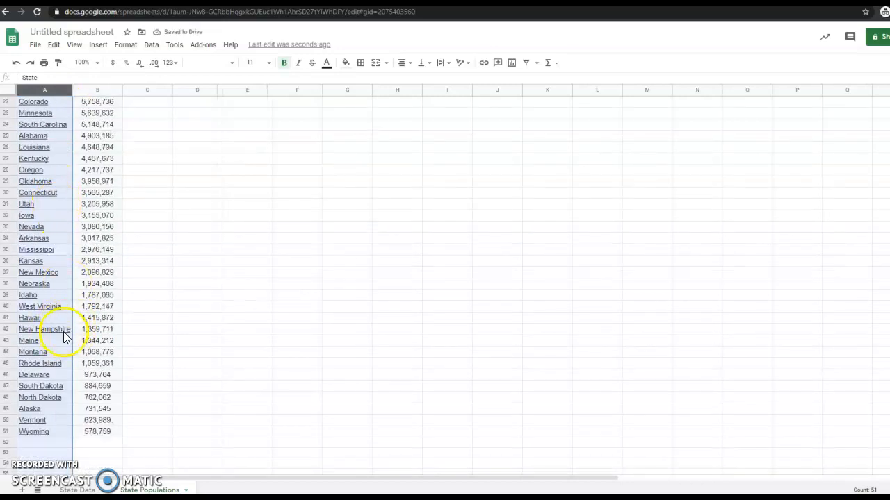
pyautogui.scroll(5, 68, 325)
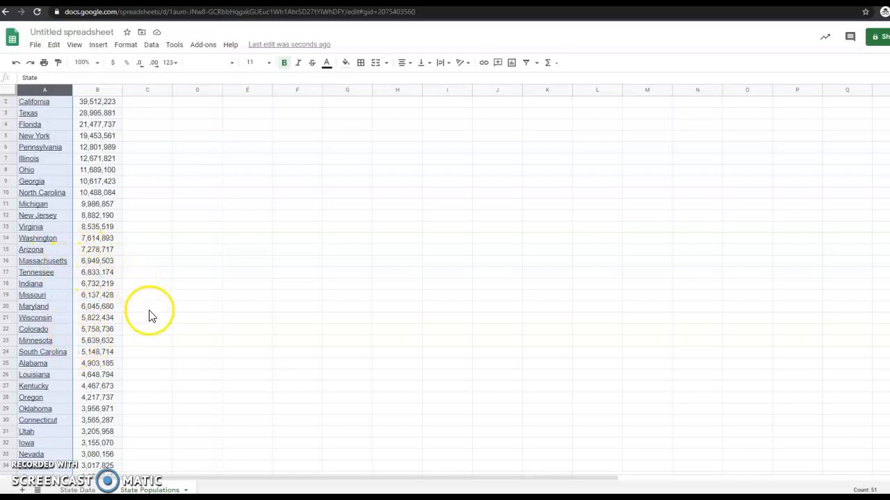
pyautogui.scroll(1, 147, 316)
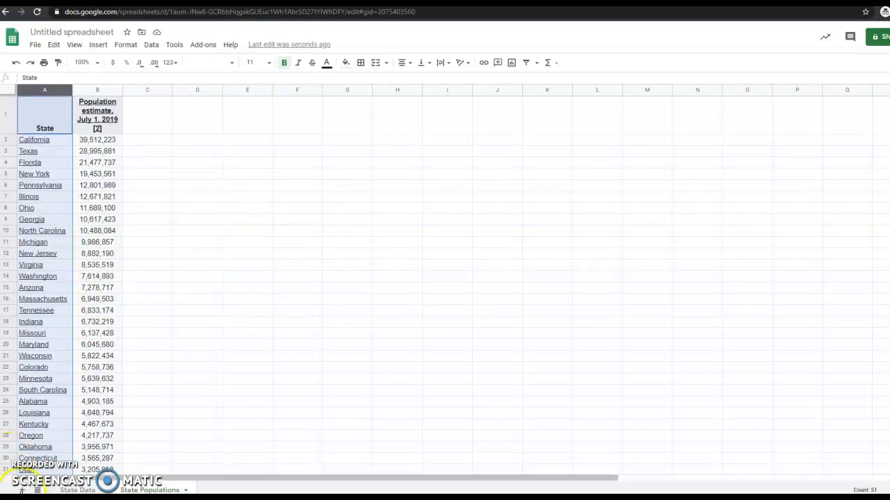
pyautogui.click(298, 162)
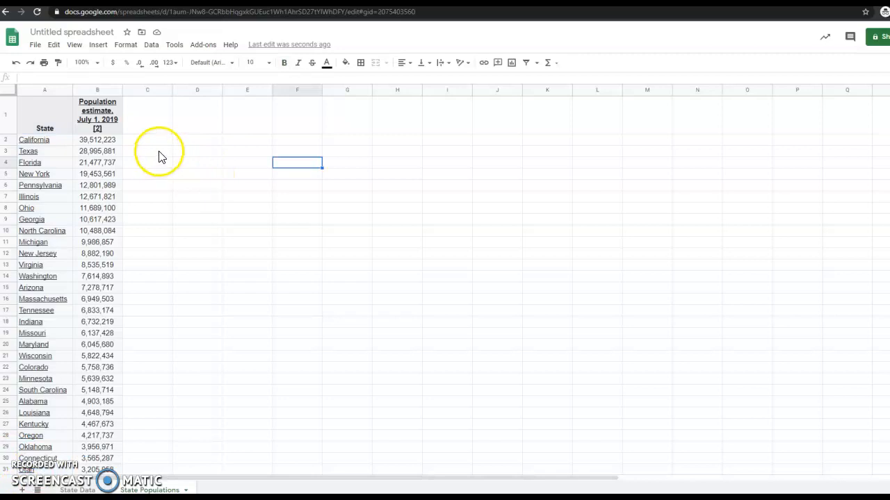
# Step: Check California's raw population value, then select A52 below Wyoming for a total label
pyautogui.click(115, 140)
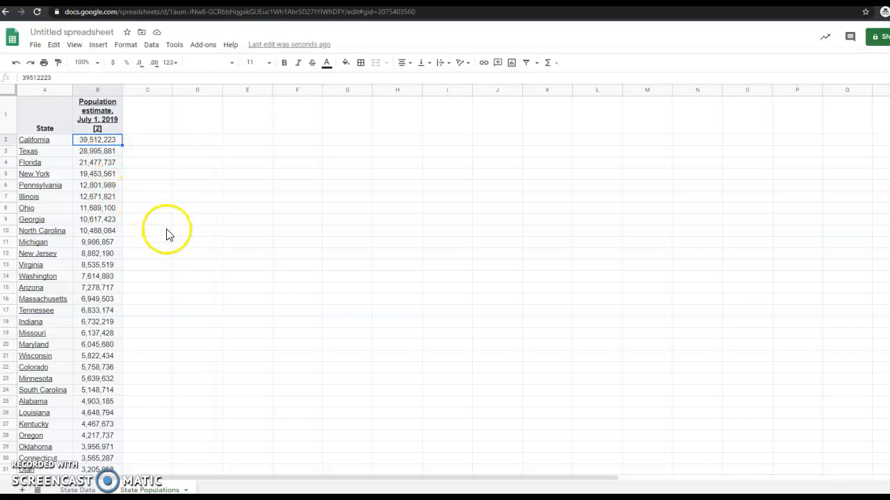
pyautogui.scroll(-10, 168, 239)
pyautogui.scroll(10, 167, 245)
pyautogui.scroll(-10, 167, 245)
pyautogui.click(110, 296)
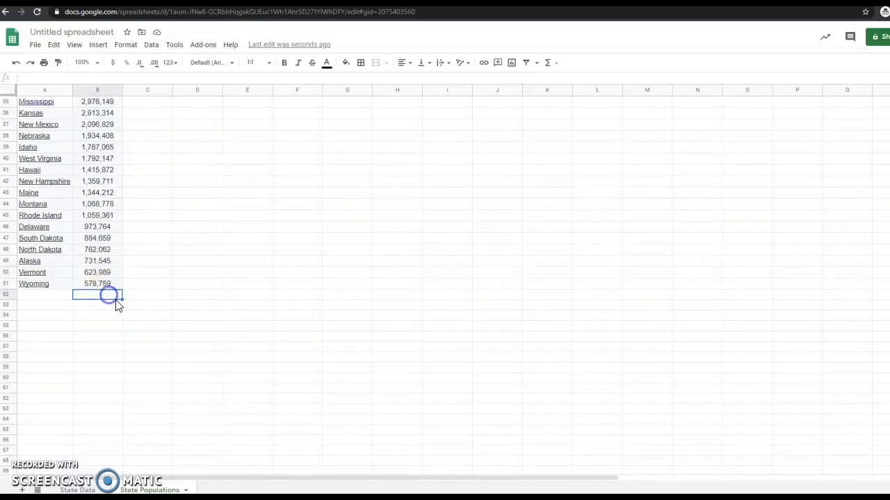
pyautogui.click(49, 296)
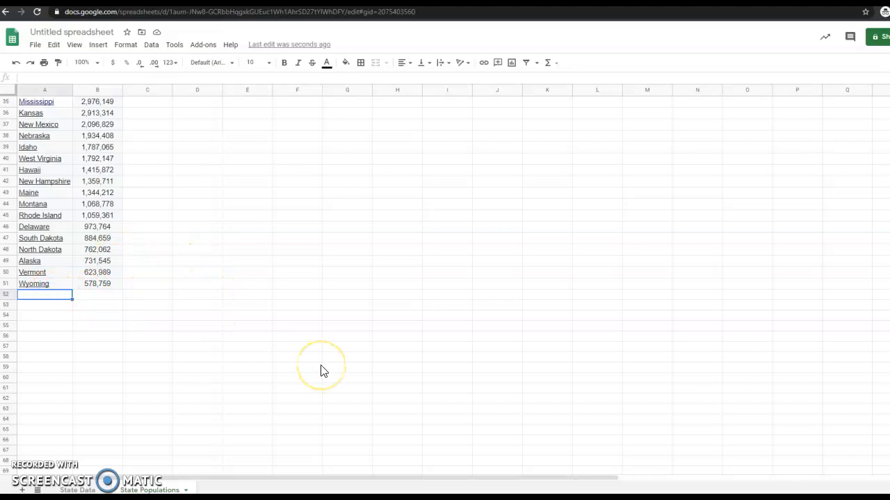
# Step: Enter TOTAL in A52 and start a formula with = in B52
pyautogui.write('TOTAL')
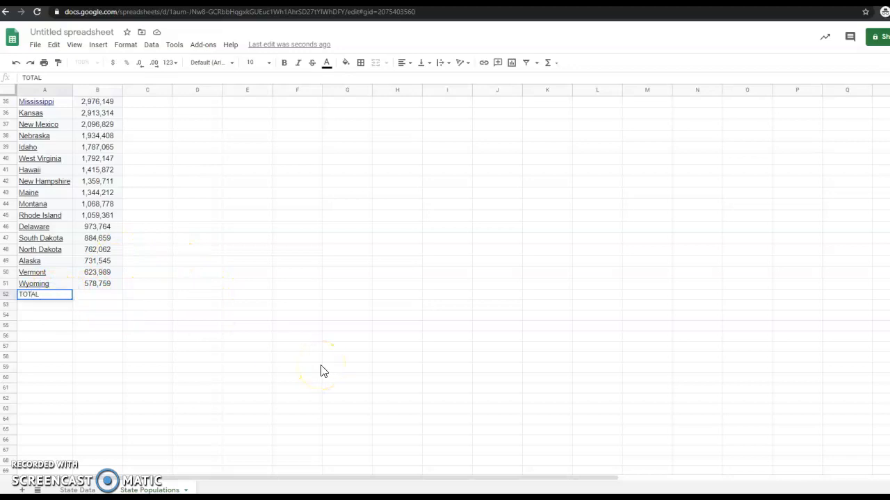
pyautogui.press('Tab')
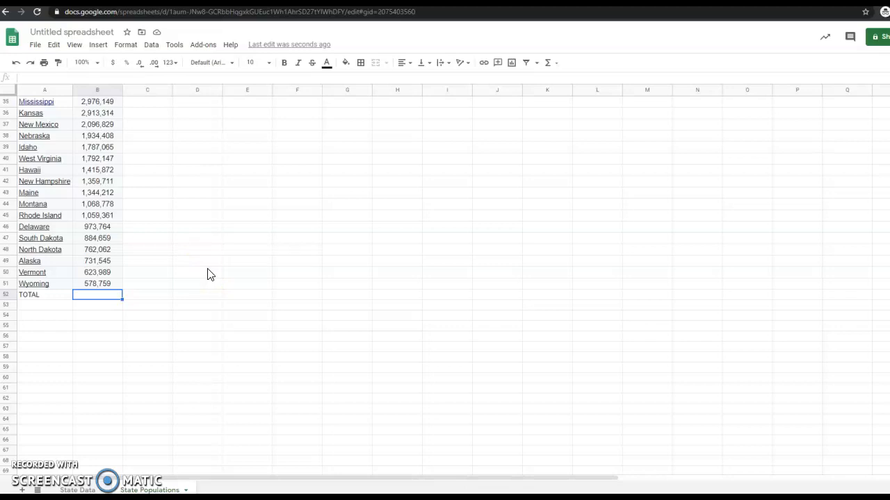
pyautogui.write('=')
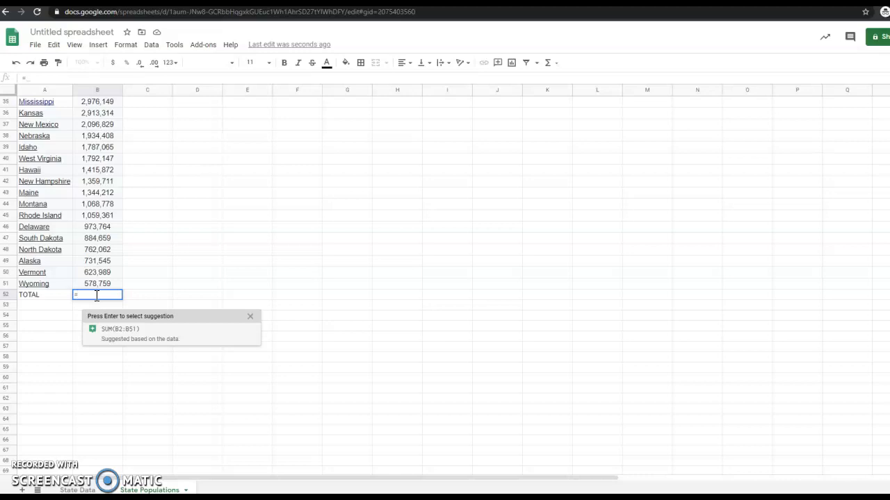
# Step: Extend B52's formula to =sum, checking that the population data starts in row 2
pyautogui.write('sum')
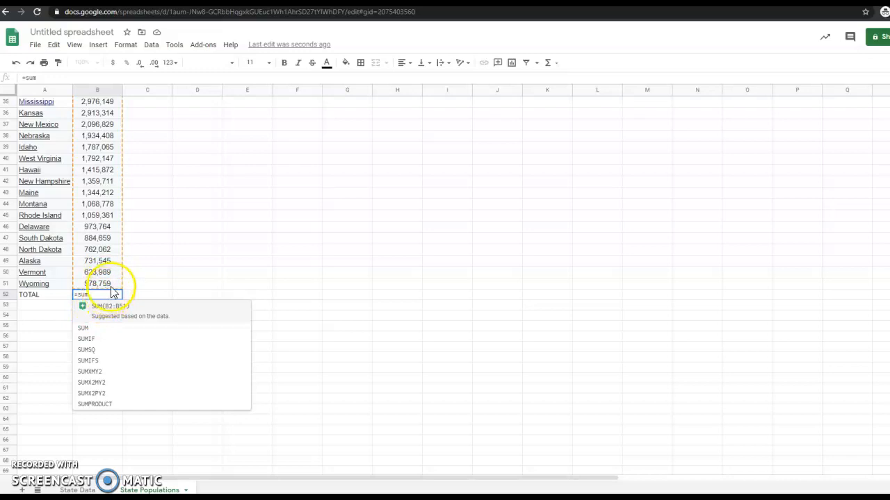
pyautogui.scroll(8, 113, 292)
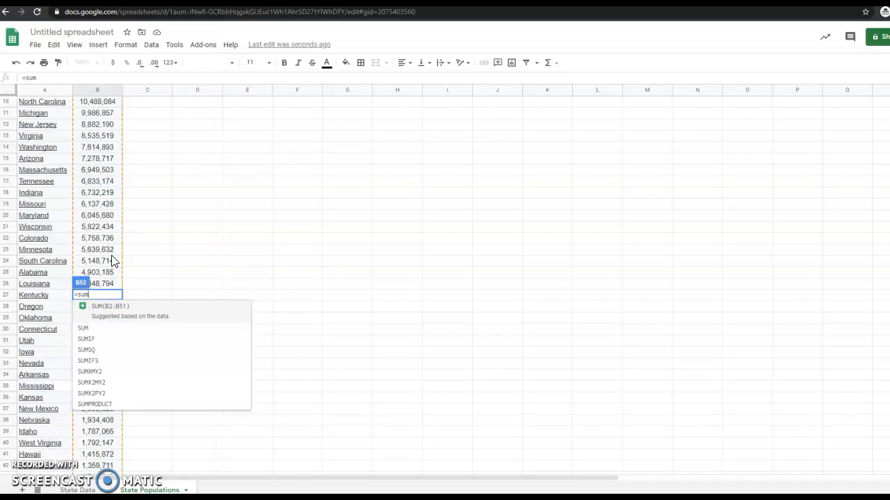
pyautogui.scroll(3, 113, 261)
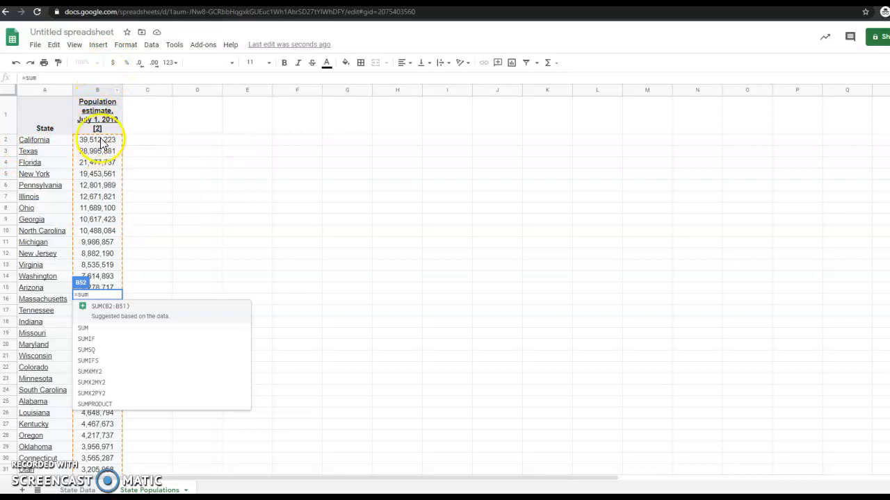
pyautogui.scroll(-7, 104, 144)
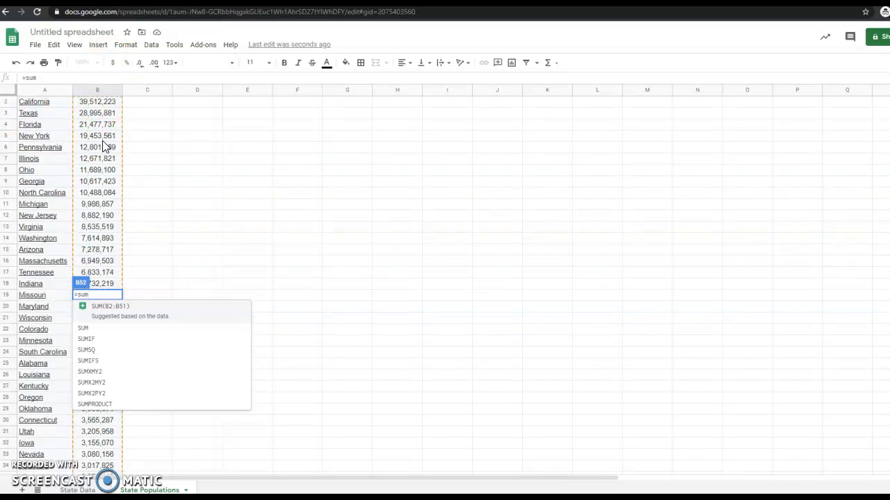
pyautogui.scroll(-1, 102, 155)
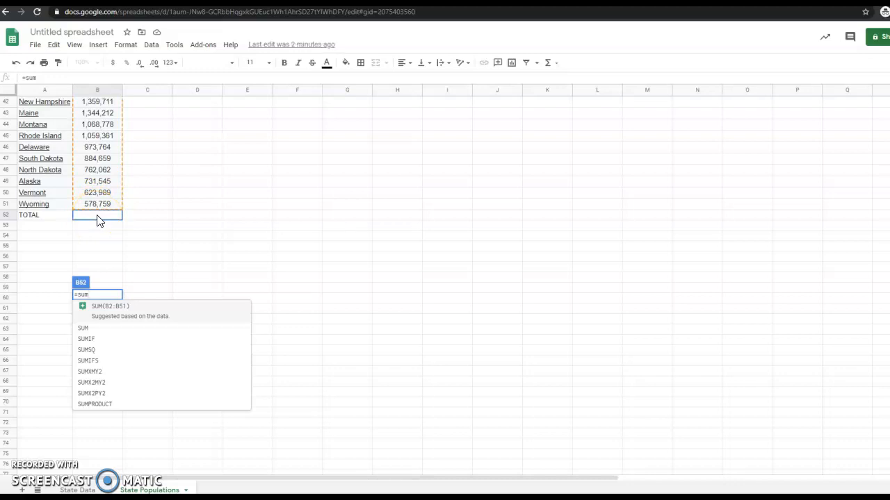
# Step: Complete B52 as =sum(b2:b51) to total all 50 state populations
pyautogui.write('(')
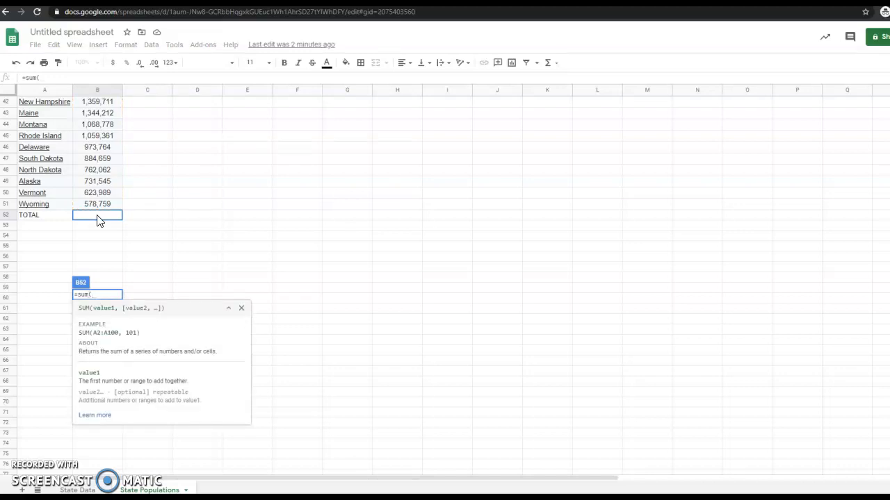
pyautogui.write('b')
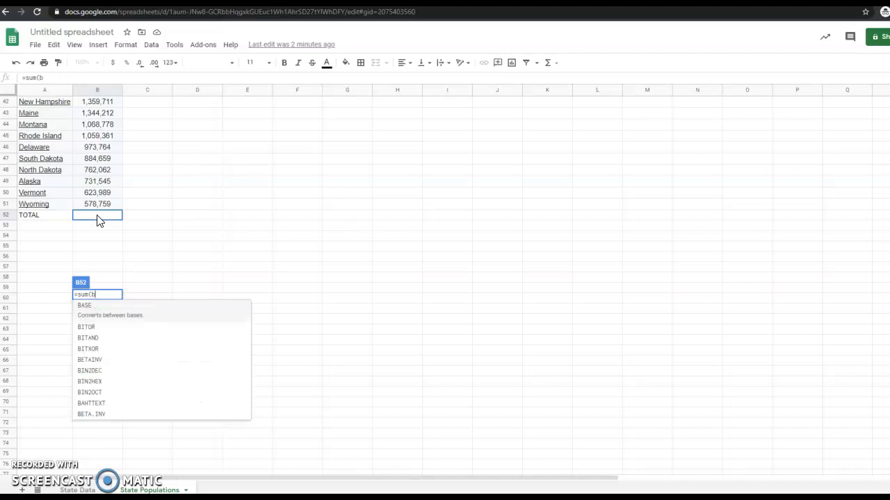
pyautogui.write('2:')
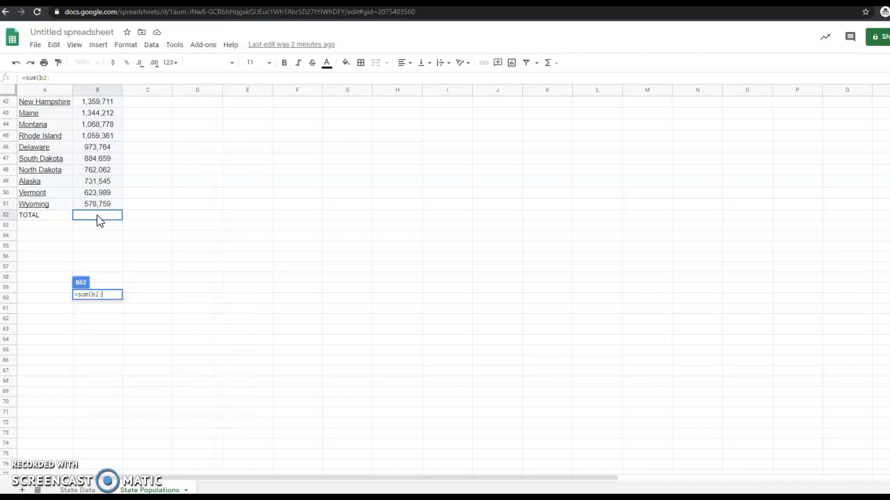
pyautogui.write('b')
pyautogui.write('1')
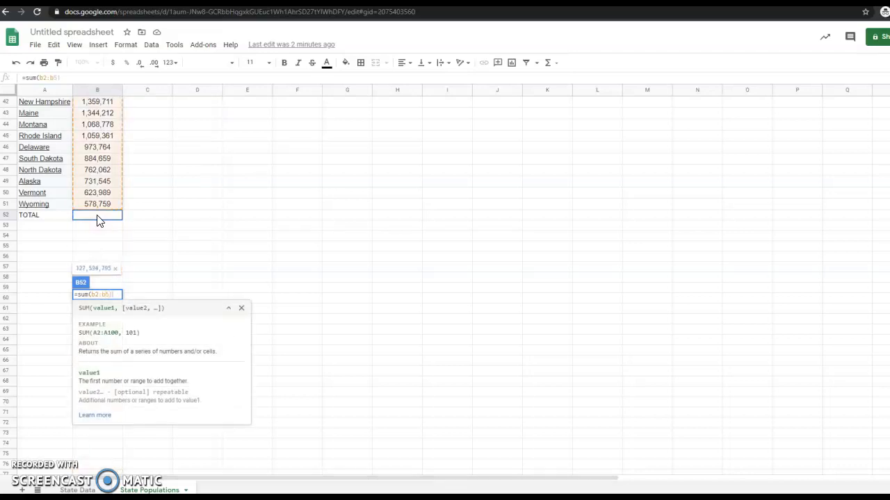
pyautogui.write(')')
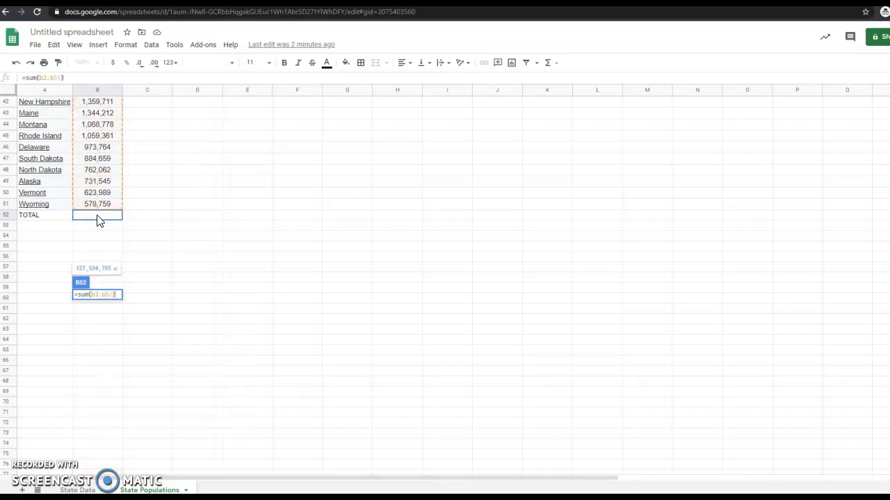
pyautogui.press('Return')
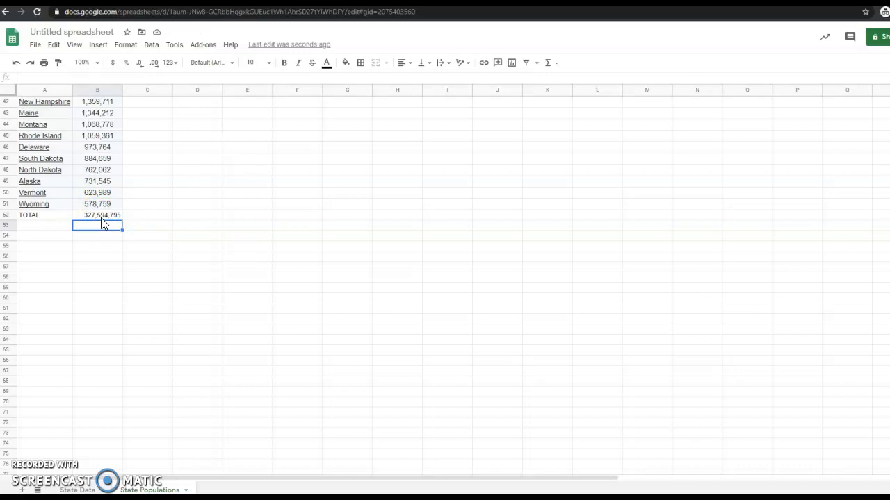
pyautogui.click(47, 217)
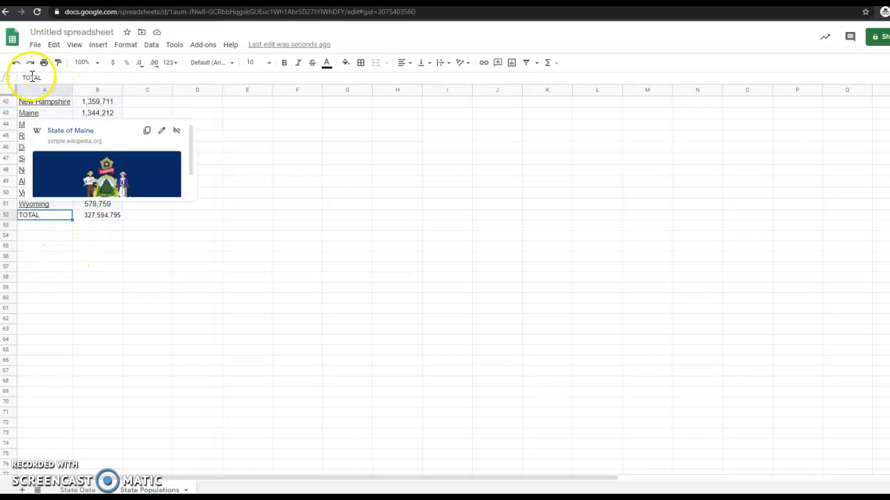
pyautogui.click(97, 219)
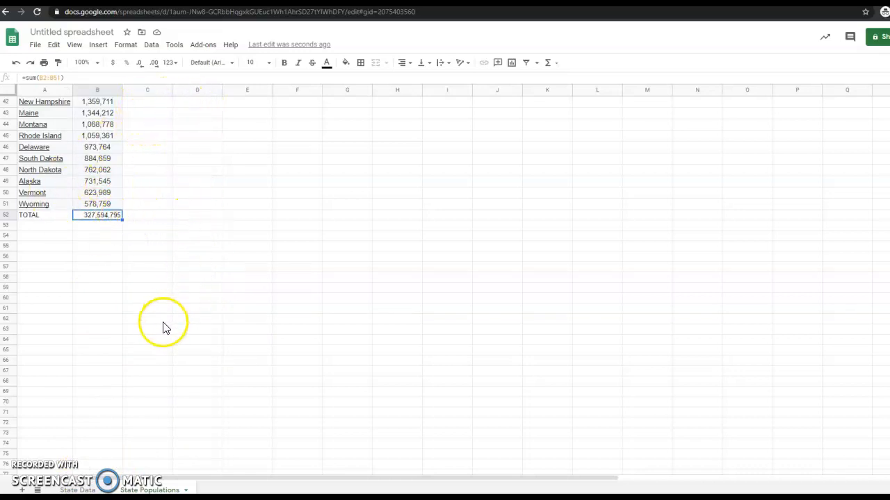
pyautogui.scroll(8, 159, 330)
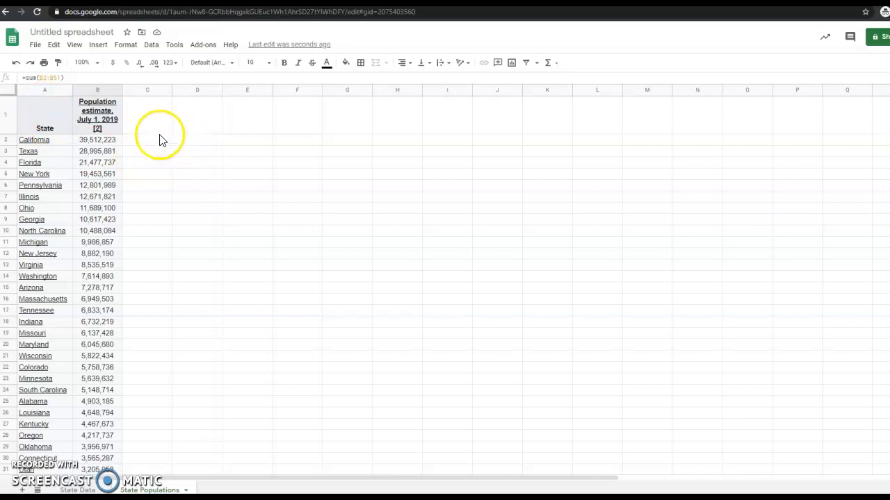
pyautogui.scroll(-3, 254, 205)
pyautogui.scroll(3, 255, 209)
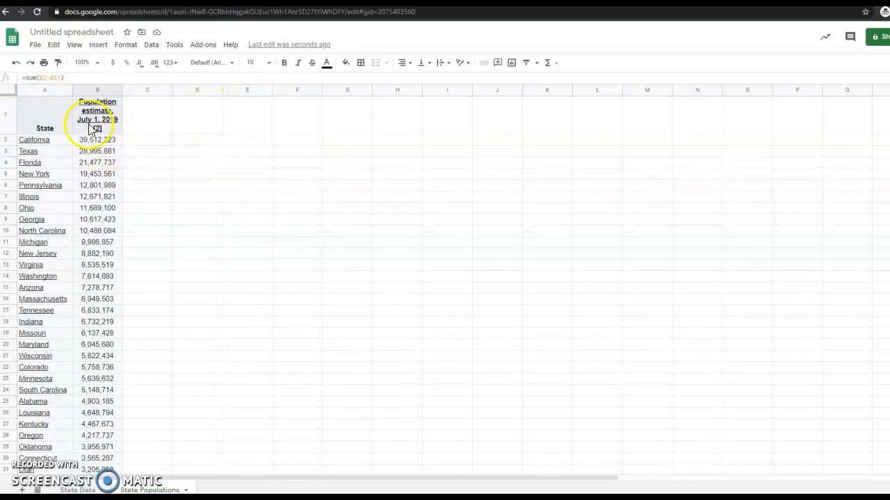
pyautogui.scroll(-9, 146, 282)
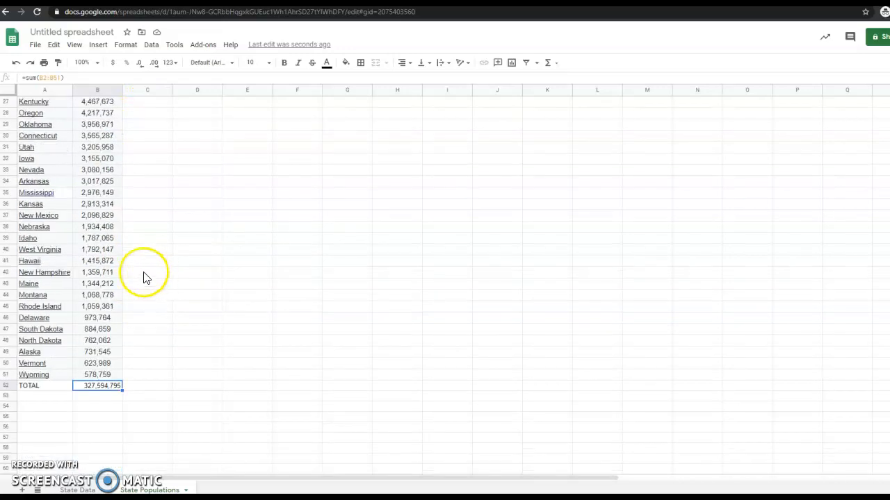
pyautogui.scroll(9, 101, 247)
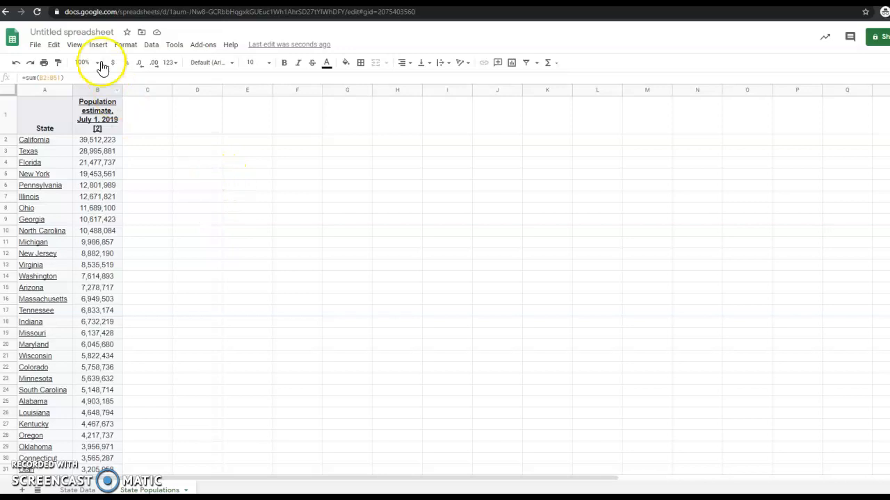
# Step: Freeze the State and Population header row with View > Freeze > 1 row, scrolling to verify
pyautogui.click(75, 45)
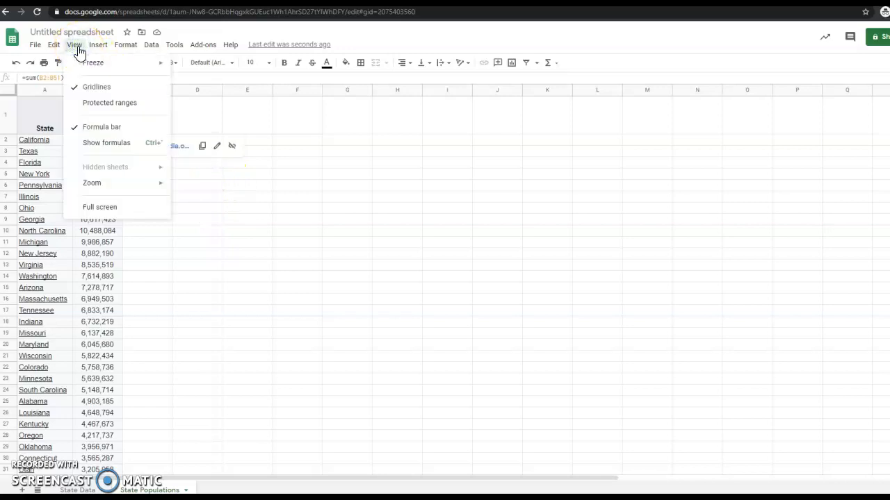
pyautogui.moveTo(84, 67)
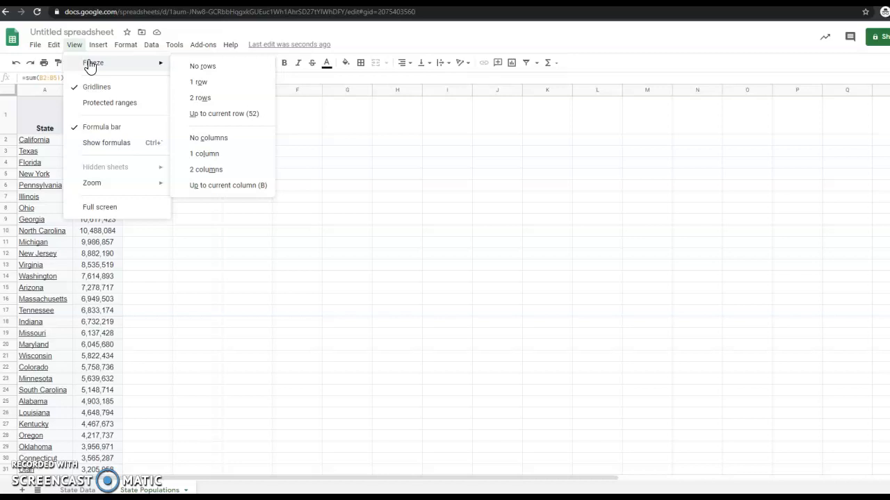
pyautogui.click(220, 86)
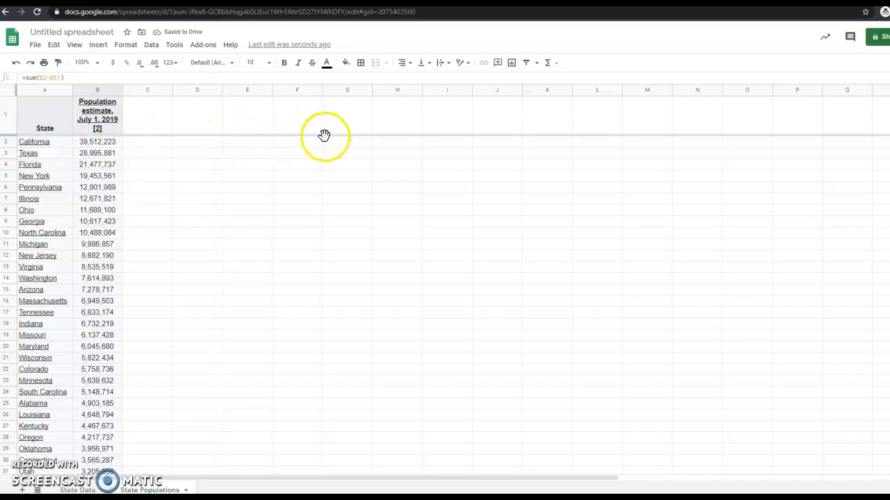
pyautogui.scroll(-5, 252, 210)
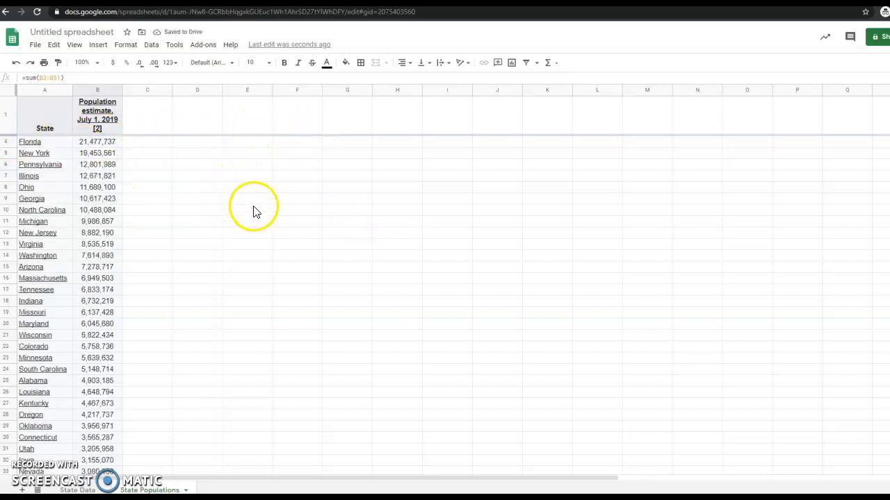
pyautogui.scroll(-2, 254, 213)
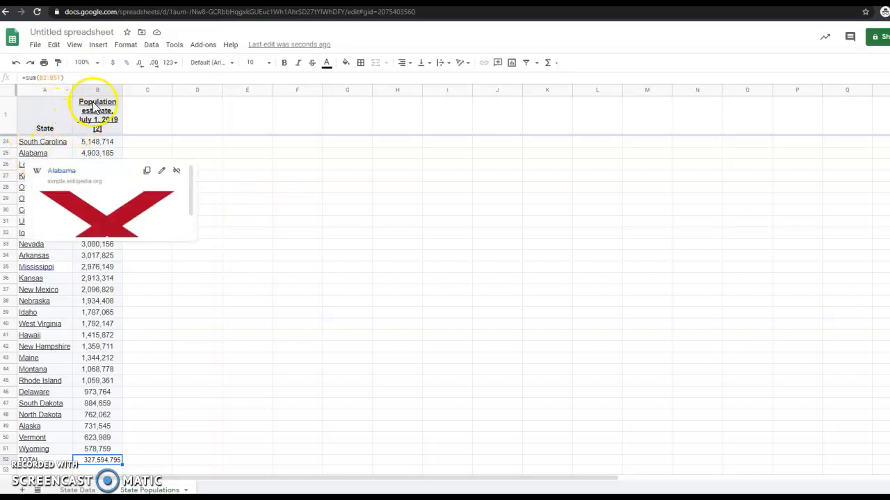
pyautogui.scroll(-7, 320, 218)
pyautogui.scroll(10, 324, 229)
pyautogui.scroll(-3, 323, 250)
pyautogui.scroll(7, 316, 263)
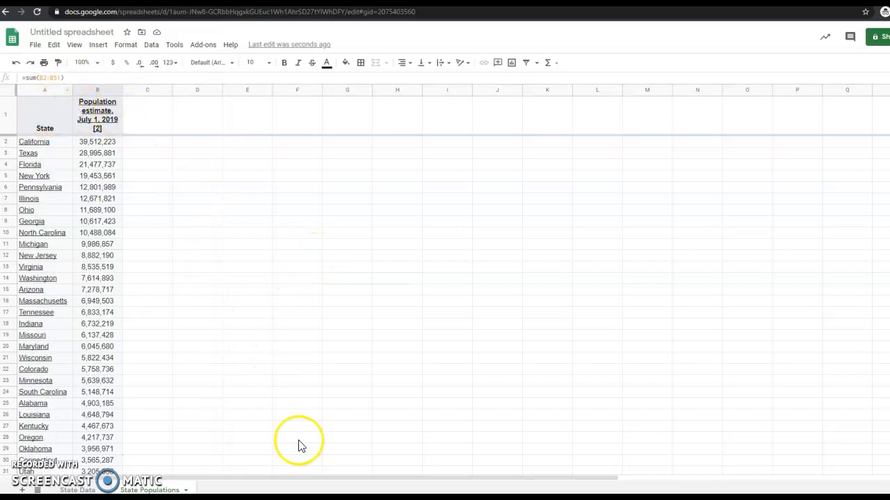
# Step: On the State Data sheet, freeze row 1 and scroll to confirm the headings stay put
pyautogui.click(82, 489)
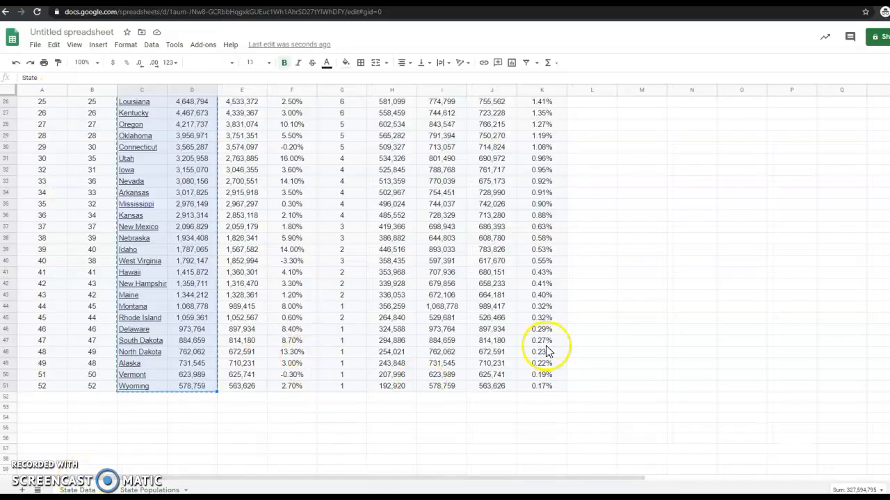
pyautogui.click(602, 329)
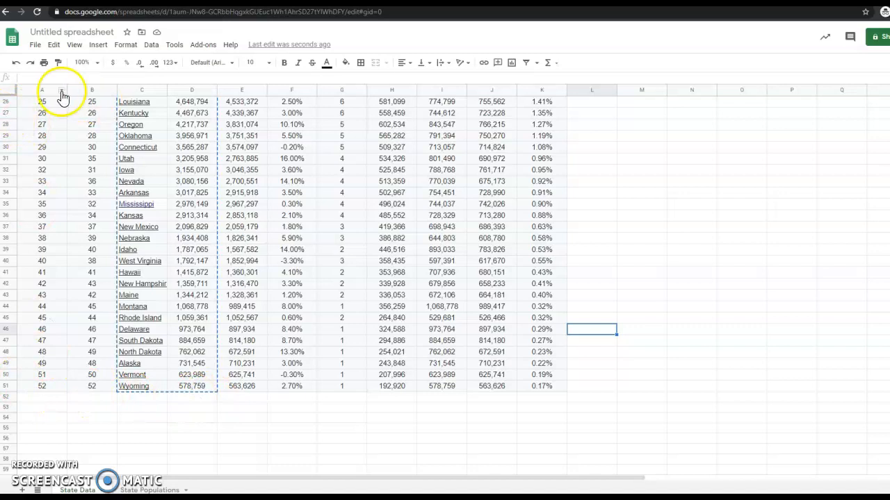
pyautogui.click(75, 45)
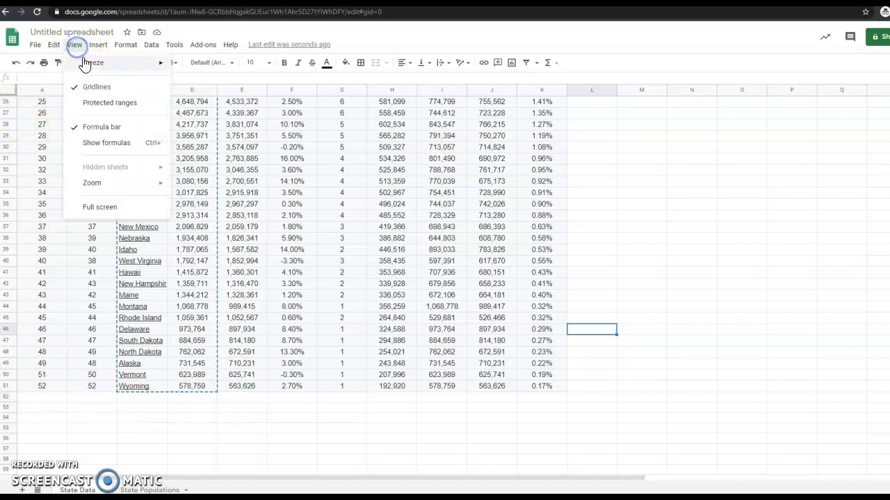
pyautogui.click(85, 64)
pyautogui.click(224, 82)
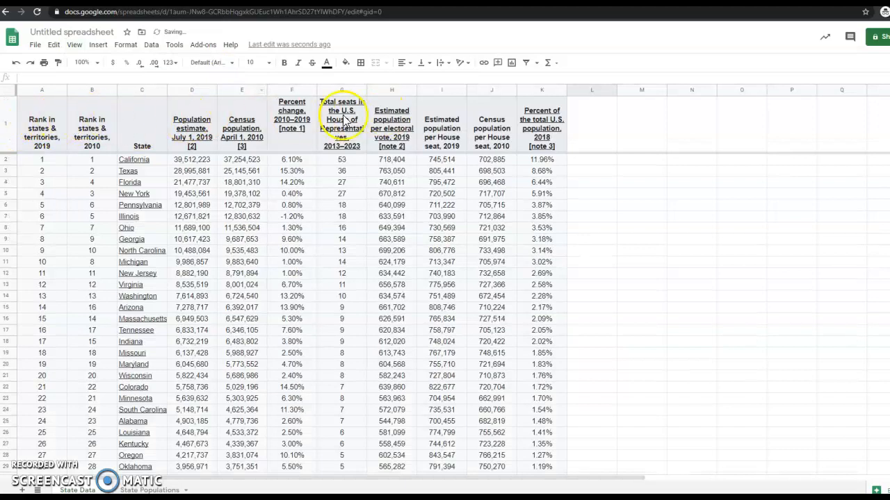
pyautogui.scroll(-5, 480, 209)
pyautogui.scroll(-6, 466, 215)
pyautogui.scroll(12, 452, 223)
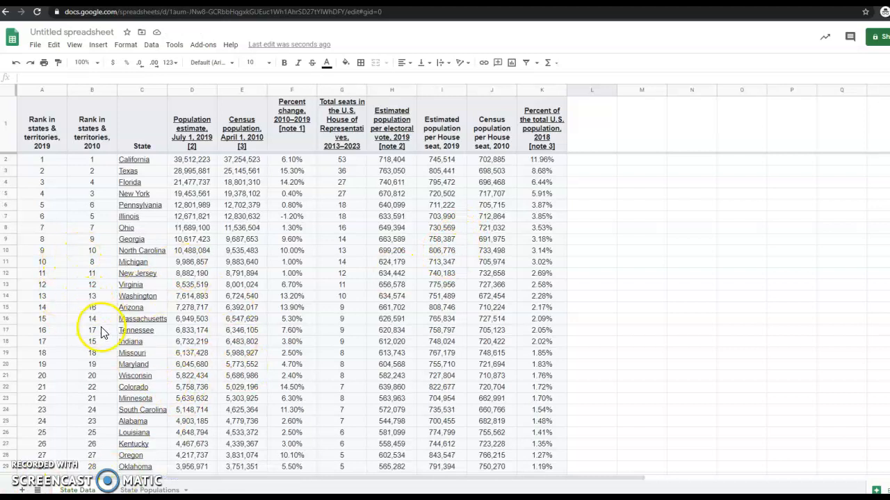
# Step: Back on State Populations, add the AVERAGE label in A53 below TOTAL
pyautogui.click(141, 489)
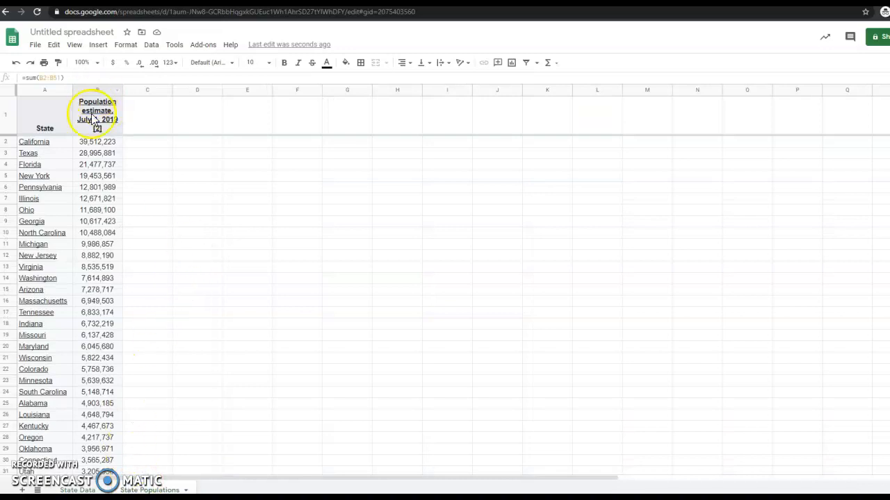
pyautogui.scroll(-4, 118, 208)
pyautogui.scroll(-7, 126, 266)
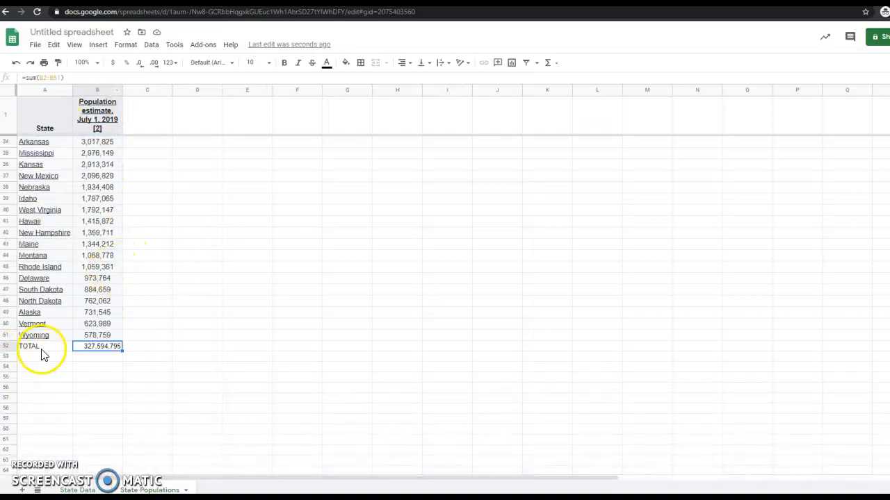
pyautogui.click(40, 347)
pyautogui.click(43, 356)
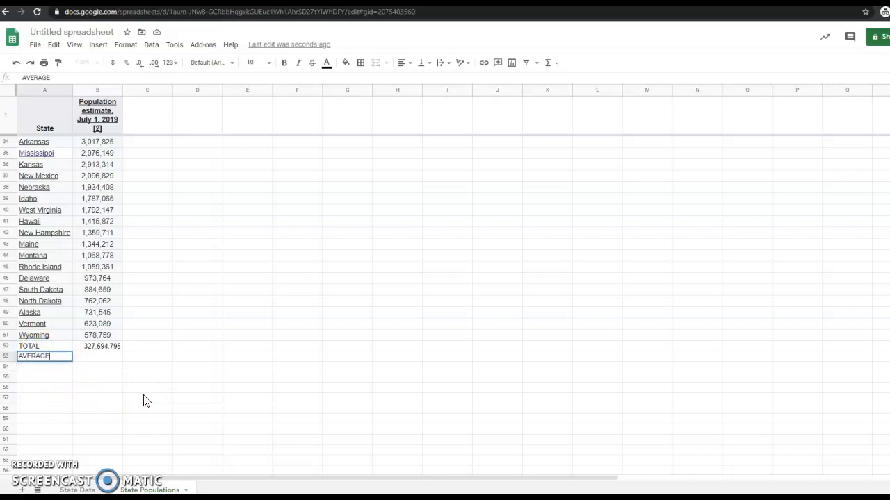
pyautogui.press('Tab')
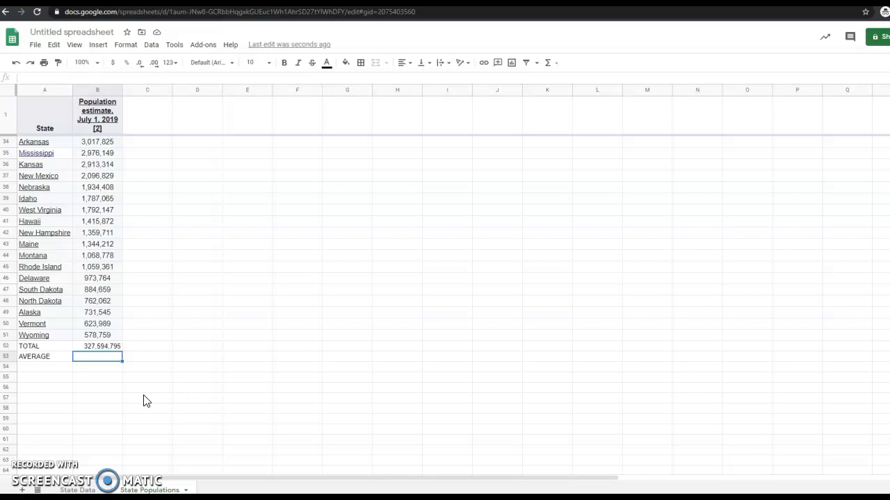
# Step: Enter =average(B2:B51) in B53, giving an average population of 6,551,896
pyautogui.write('=')
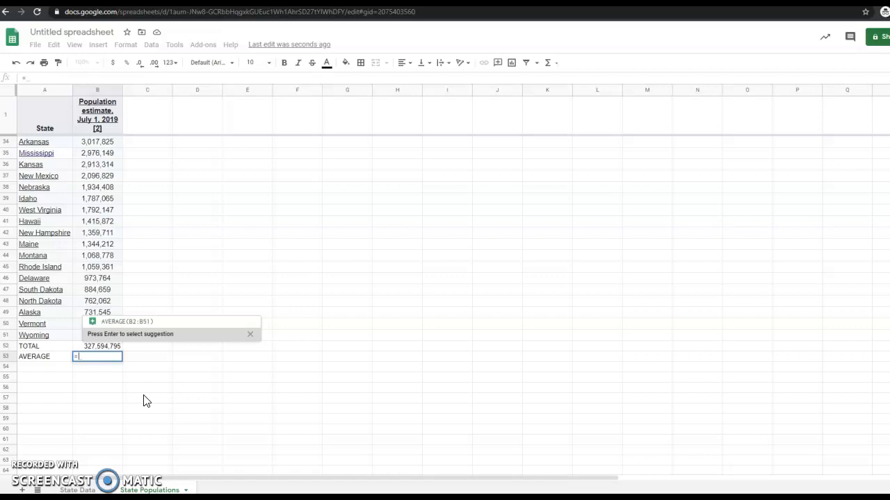
pyautogui.moveTo(135, 314)
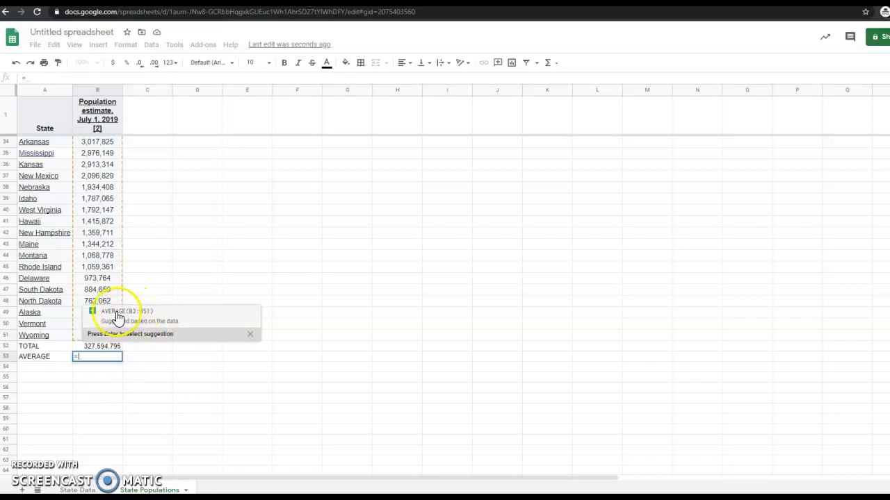
pyautogui.click(98, 357)
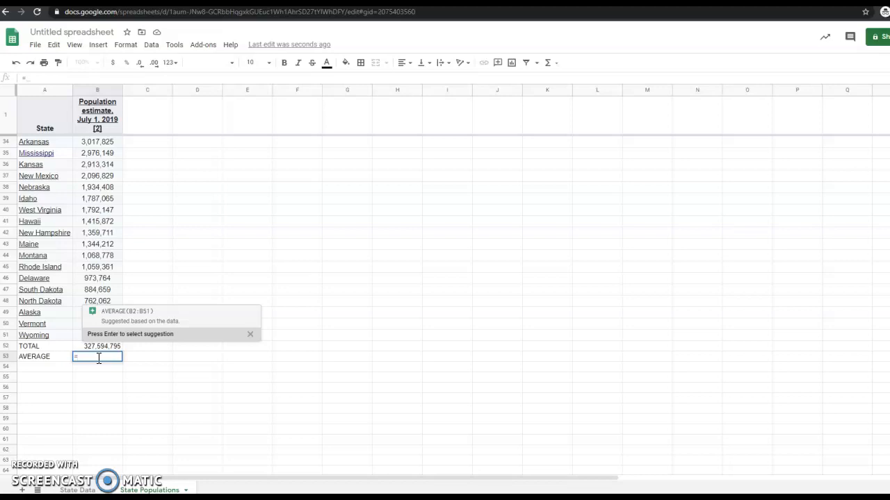
pyautogui.write('av')
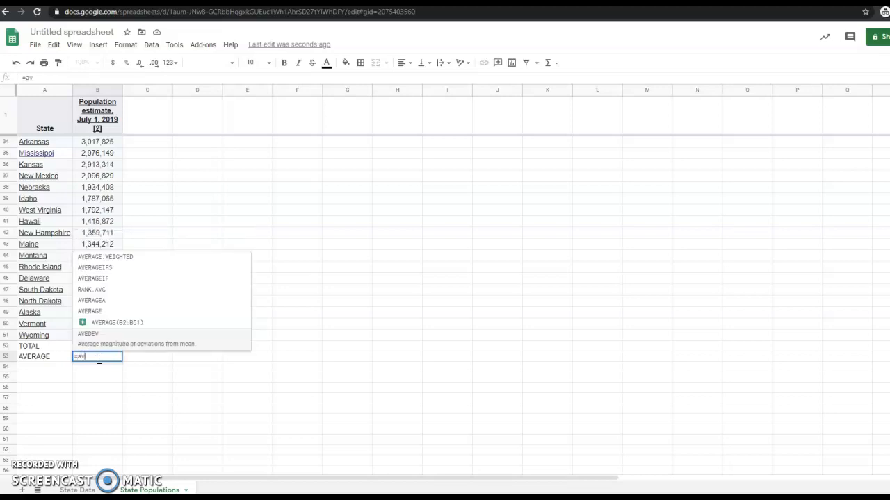
pyautogui.write('erage')
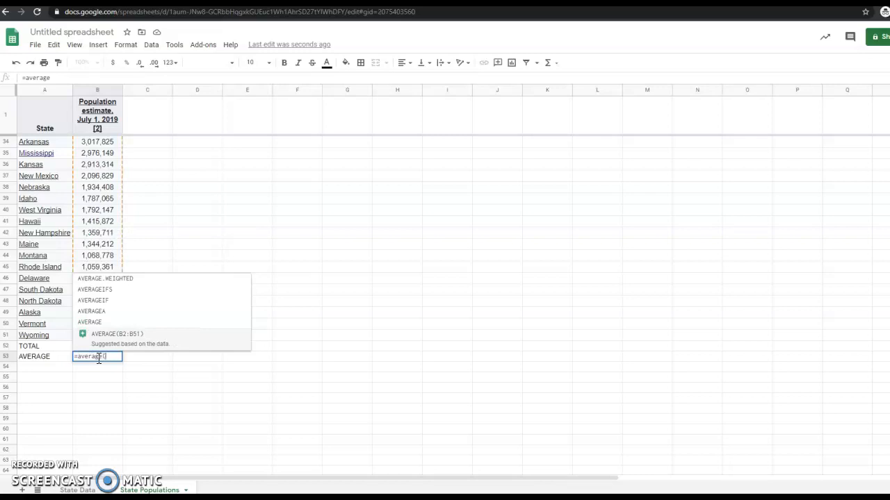
pyautogui.write('(')
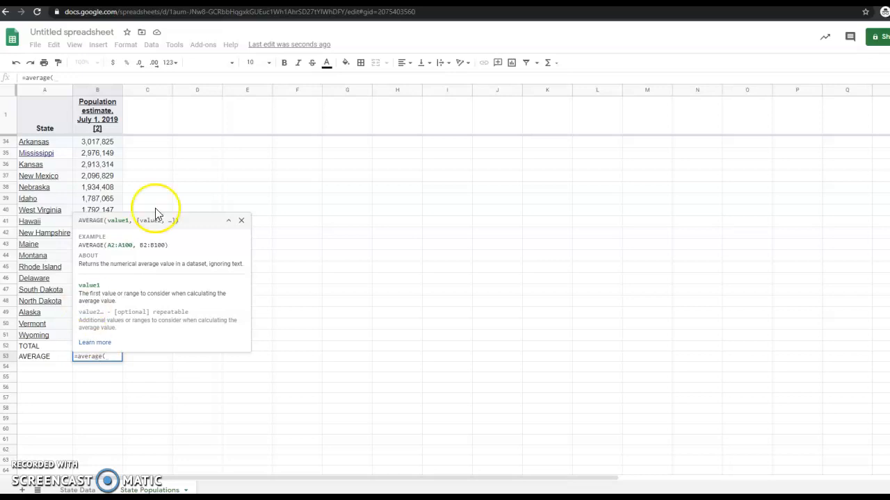
pyautogui.scroll(10, 129, 174)
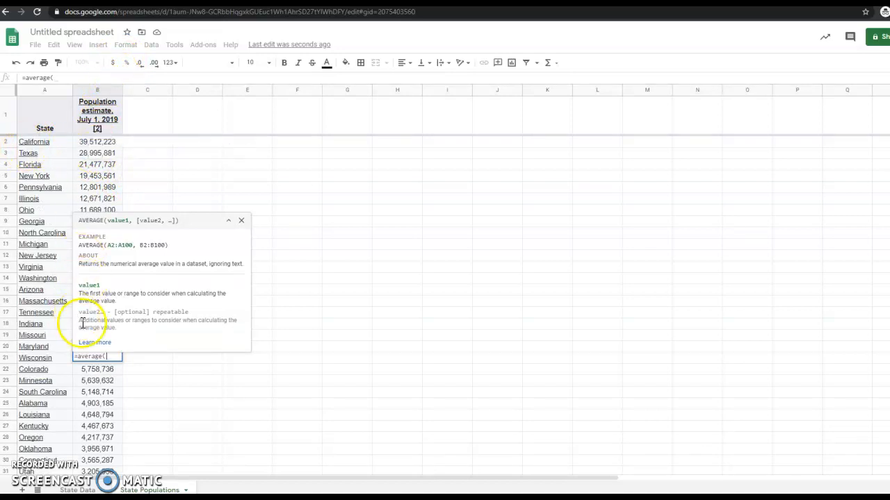
pyautogui.scroll(-13, 130, 410)
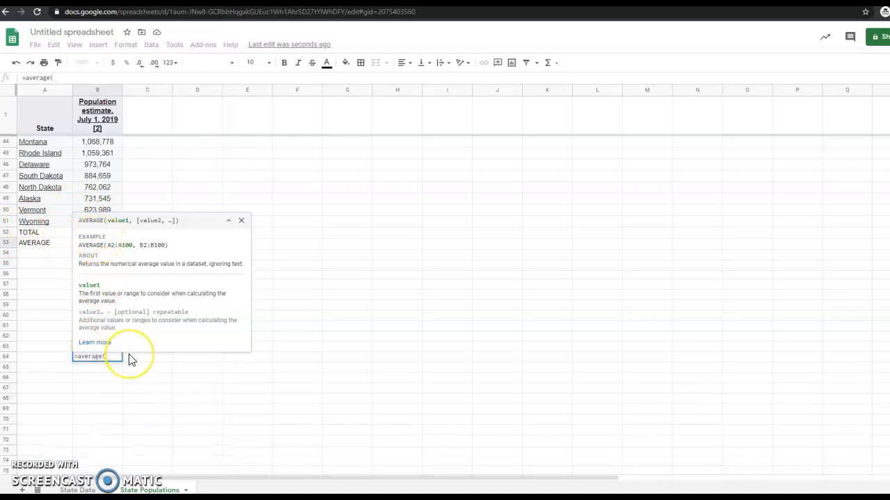
pyautogui.write('b2')
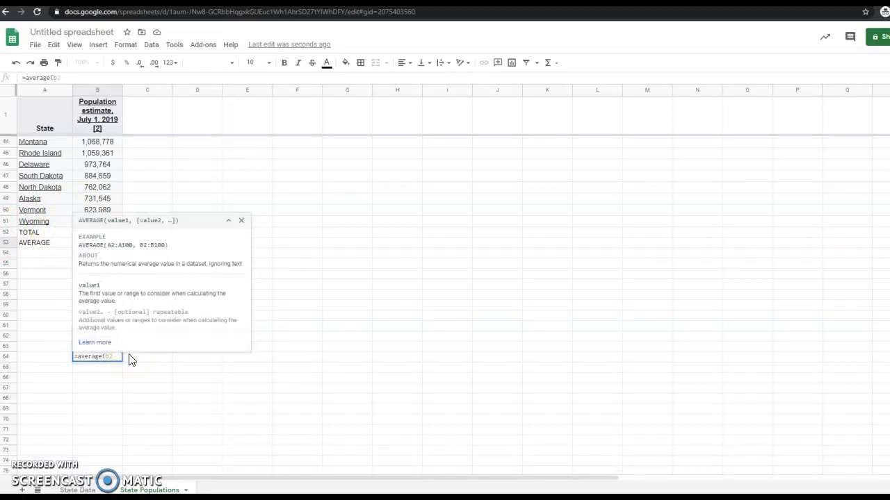
pyautogui.write(':b51)')
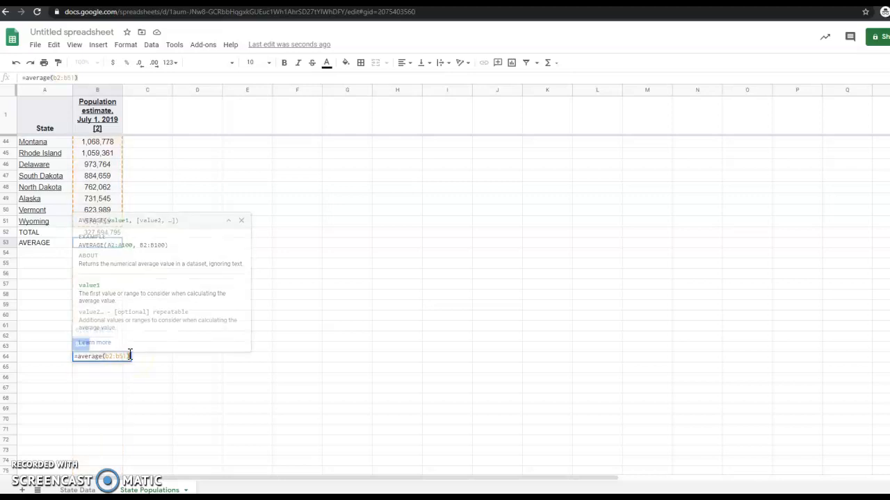
pyautogui.press('Return')
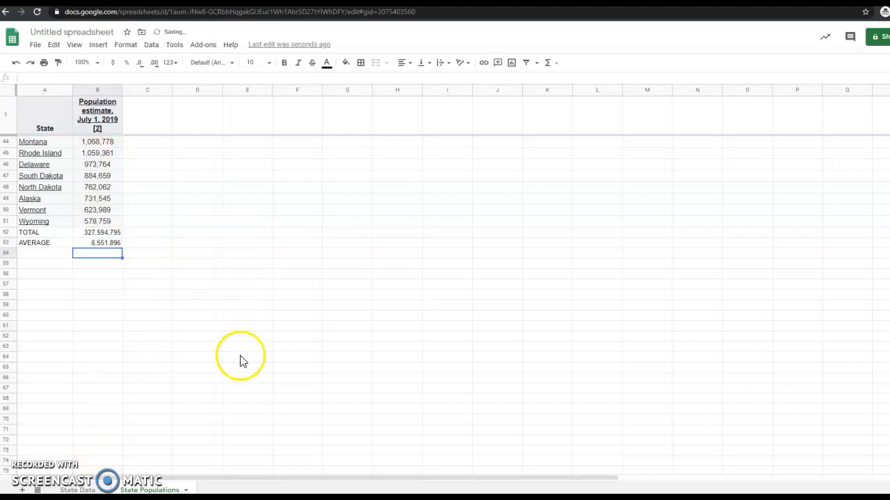
pyautogui.click(89, 244)
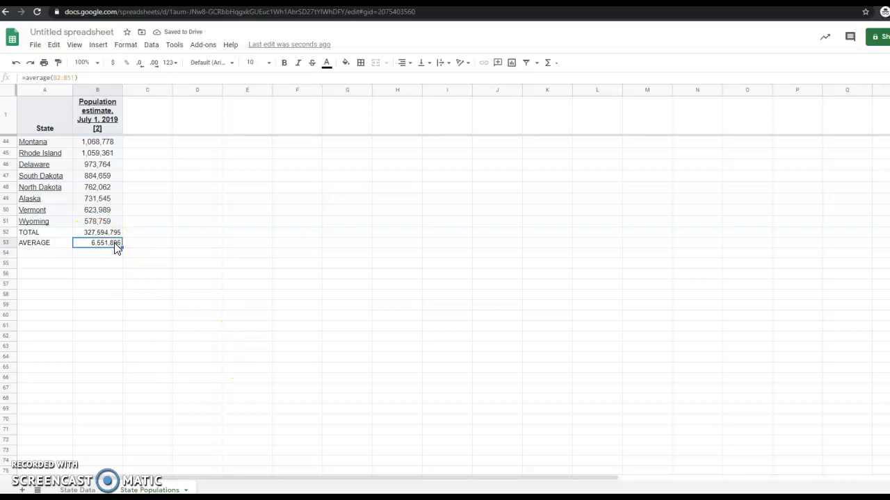
pyautogui.click(94, 263)
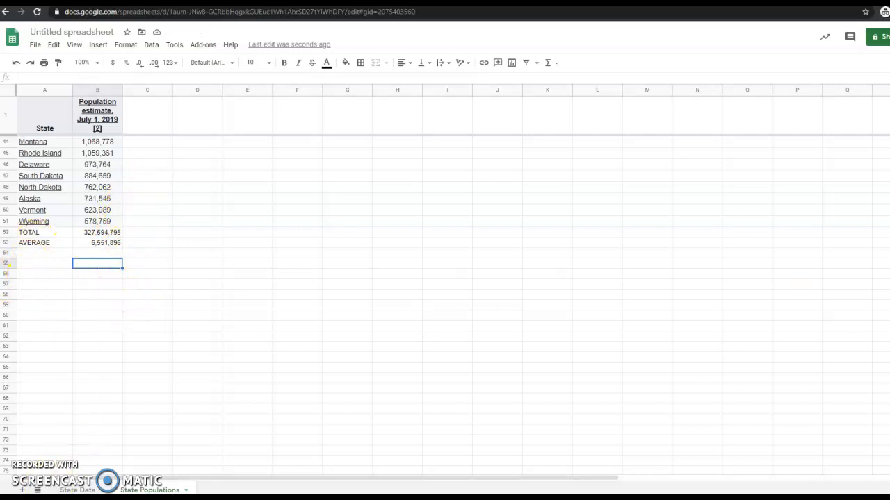
# Step: Copy the whole State column C from State Data and add a new blank sheet
pyautogui.click(77, 490)
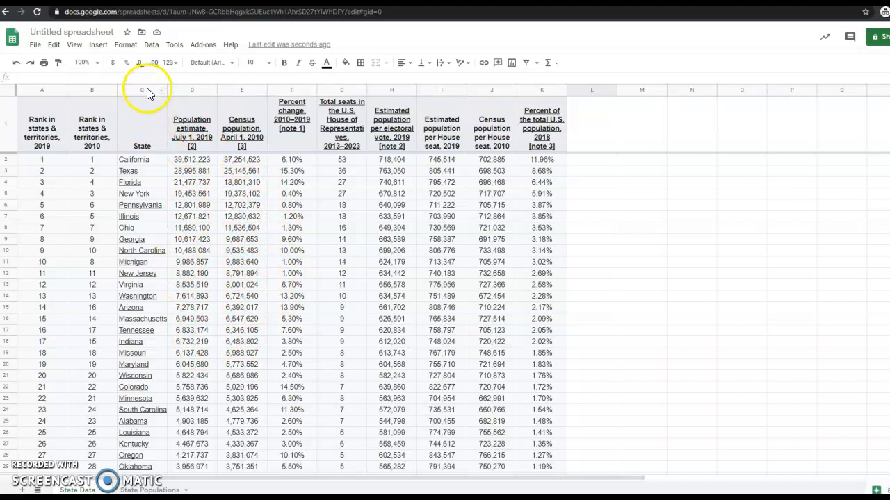
pyautogui.click(140, 132)
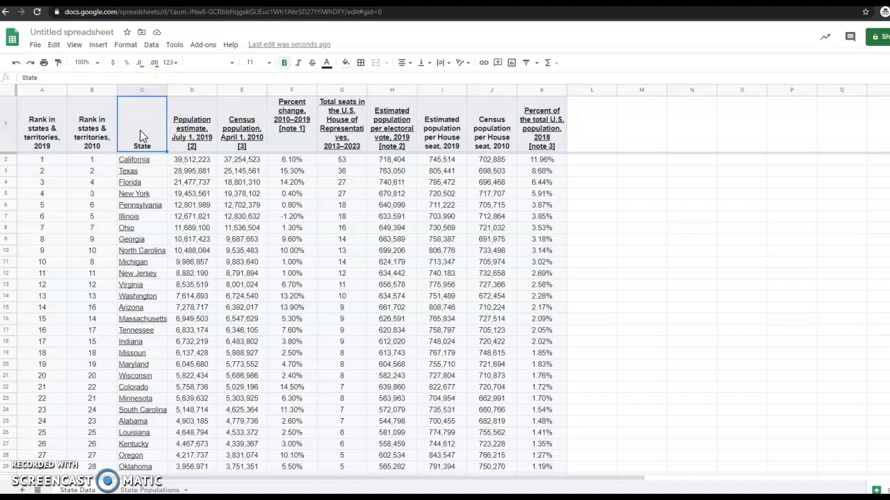
pyautogui.click(139, 90)
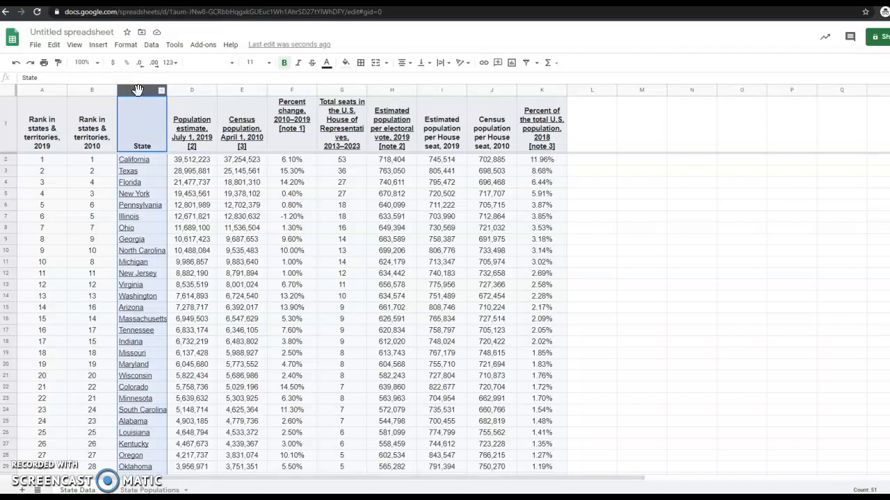
pyautogui.hotkey('ctrl', 'c')
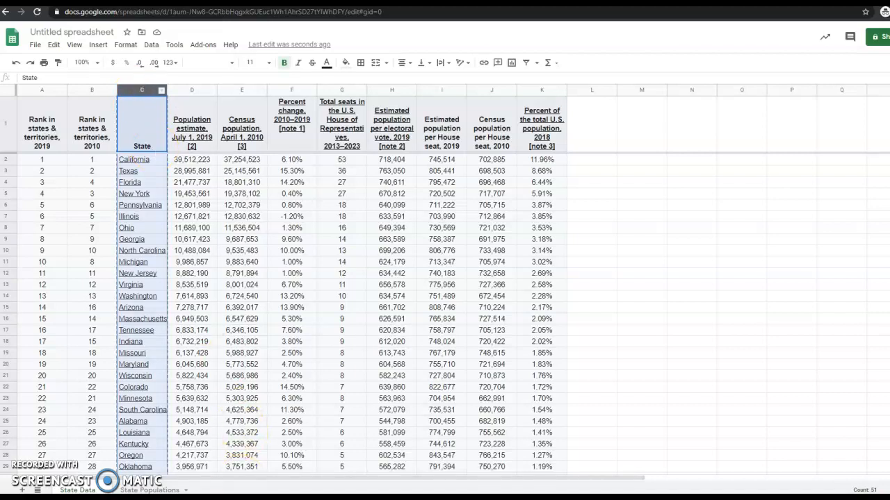
pyautogui.click(22, 489)
# Step: Rename the new sheet to State Letter Names and paste the State column at A1
pyautogui.doubleClick(136, 490)
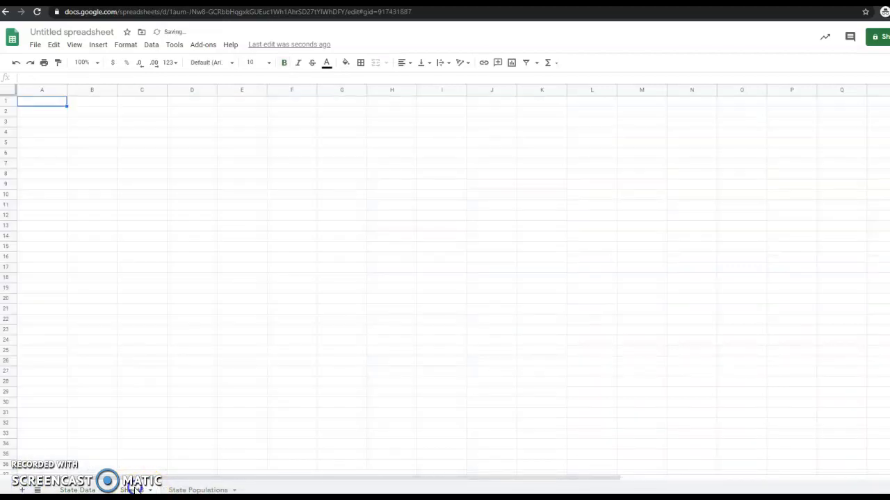
pyautogui.write('State Det')
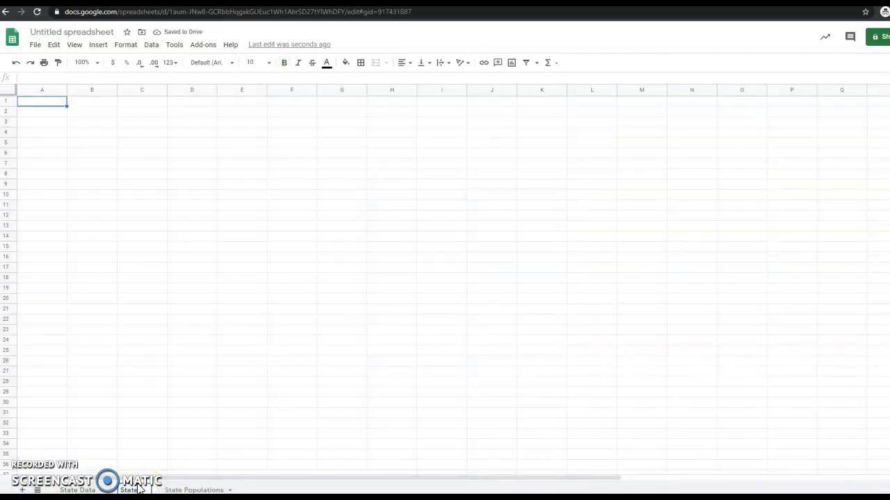
pyautogui.write('ter Names')
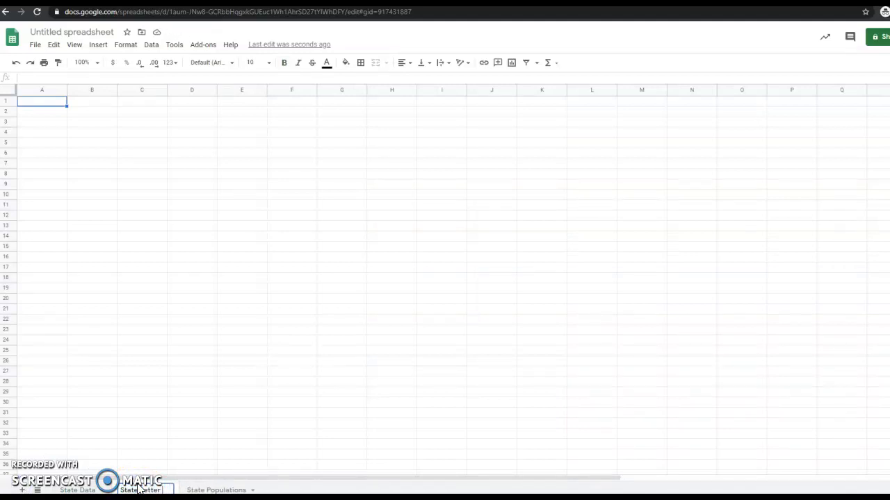
pyautogui.click(229, 250)
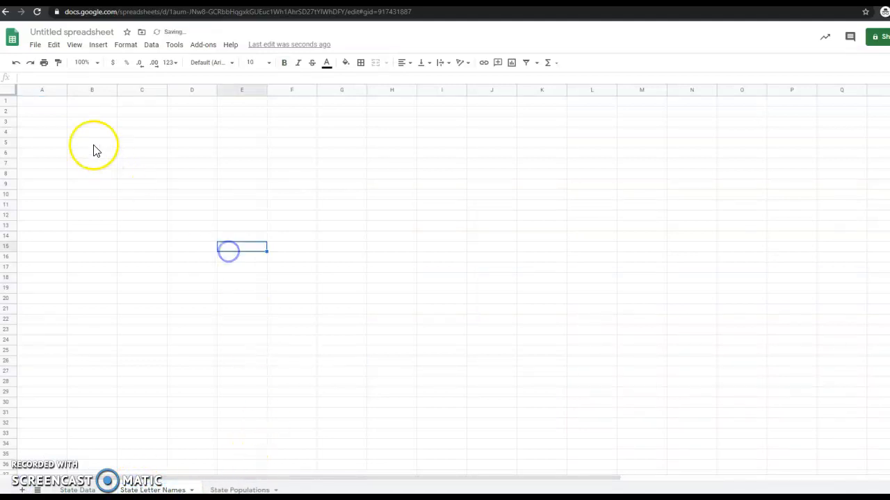
pyautogui.click(43, 103)
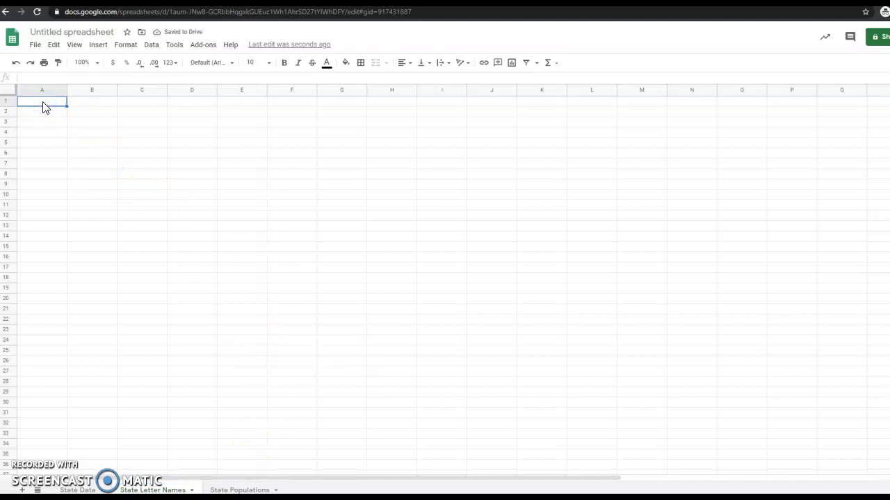
pyautogui.hotkey('ctrl', 'v')
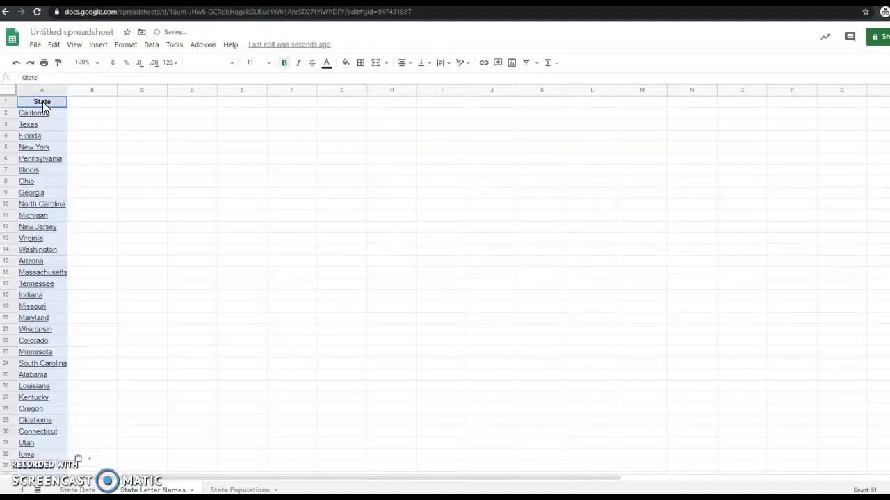
pyautogui.click(104, 182)
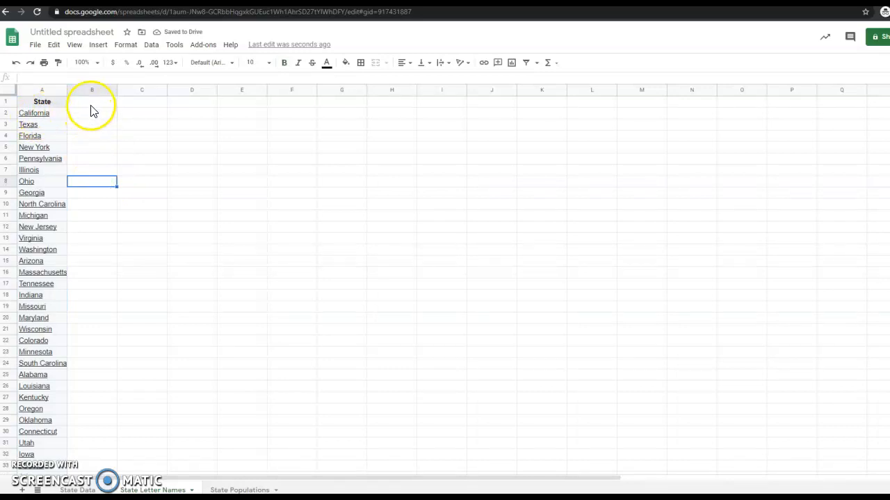
# Step: Head column B 'Starting Letter' and enter C, T, F for California, Texas and Florida
pyautogui.click(92, 103)
pyautogui.write('Starting Let')
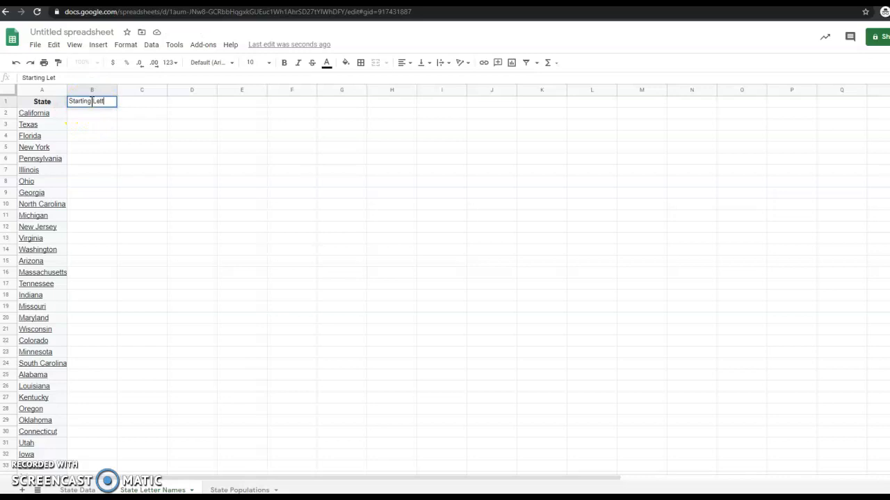
pyautogui.write('ter')
pyautogui.press('Return')
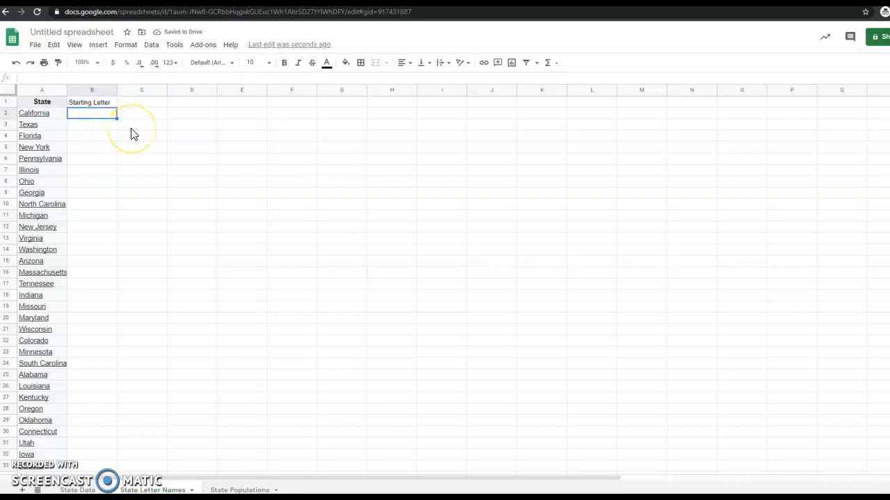
pyautogui.write('C')
pyautogui.press('Return')
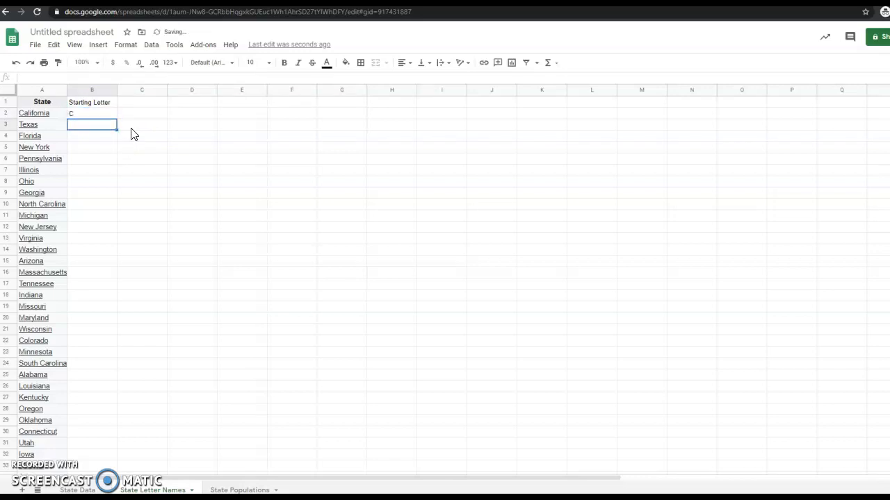
pyautogui.write('T')
pyautogui.press('Return')
pyautogui.write('F')
pyautogui.press('Return')
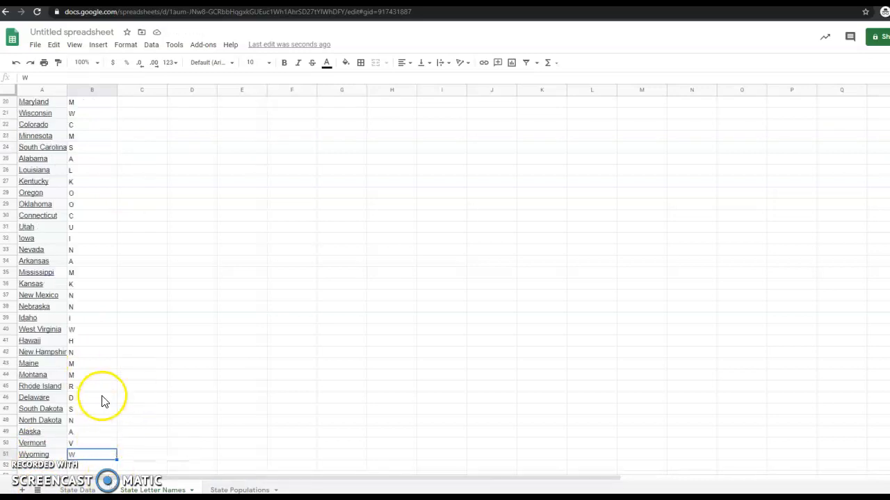
# Step: Select all the data on the sheet
pyautogui.scroll(4, 104, 399)
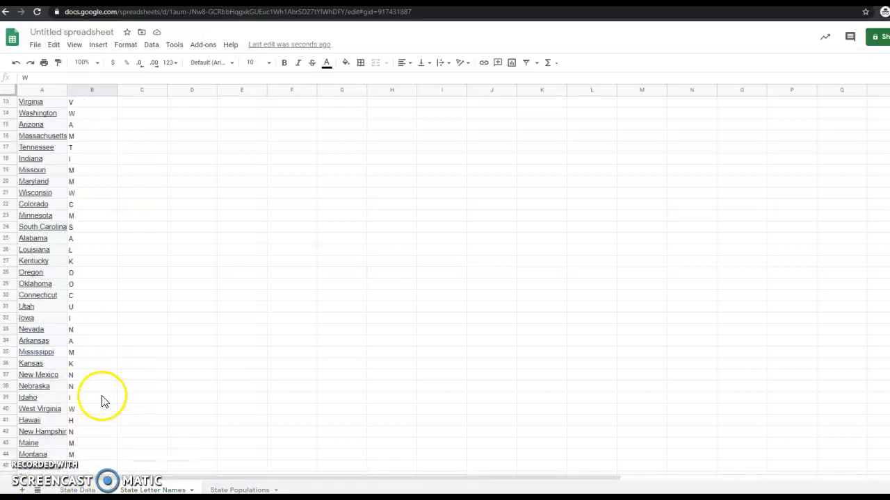
pyautogui.click(176, 263)
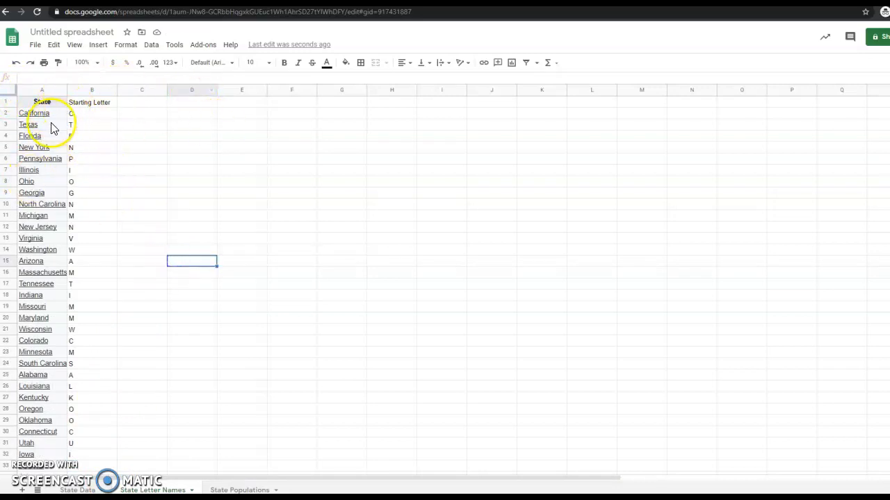
pyautogui.click(9, 93)
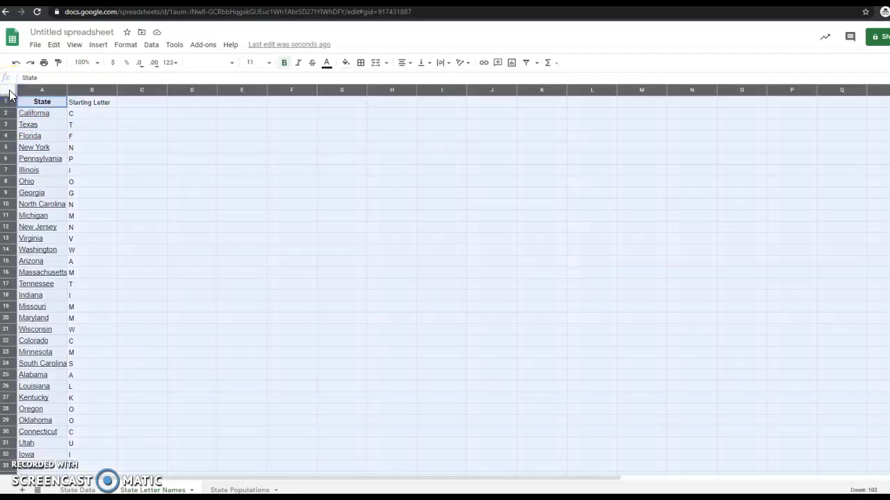
# Step: Sort the range A→Z by Starting Letter, treating the first row as a header
pyautogui.click(152, 46)
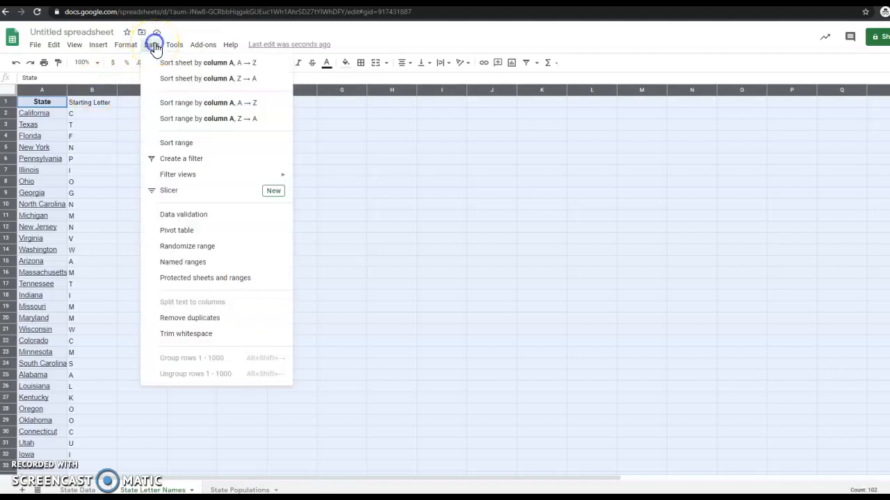
pyautogui.click(189, 144)
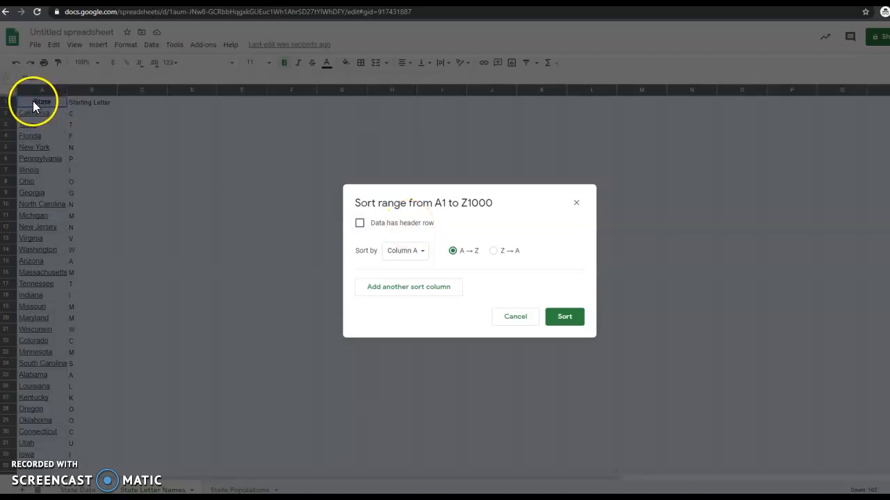
pyautogui.click(359, 223)
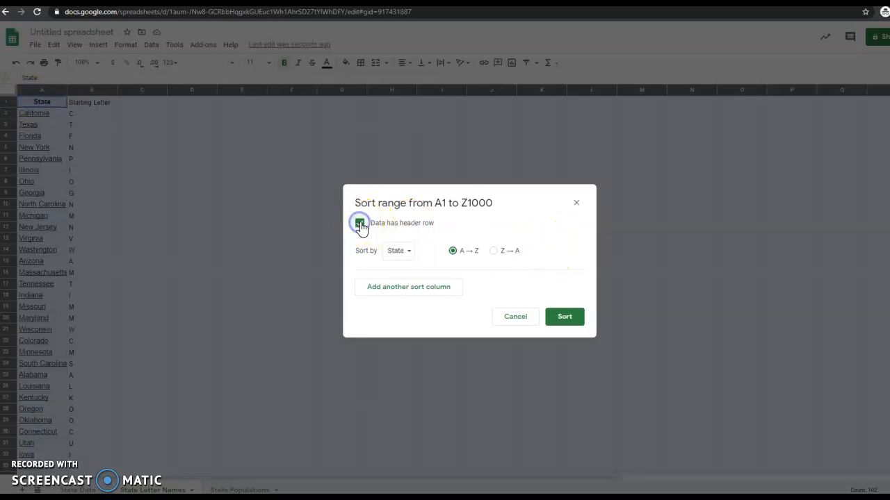
pyautogui.click(401, 251)
pyautogui.click(408, 260)
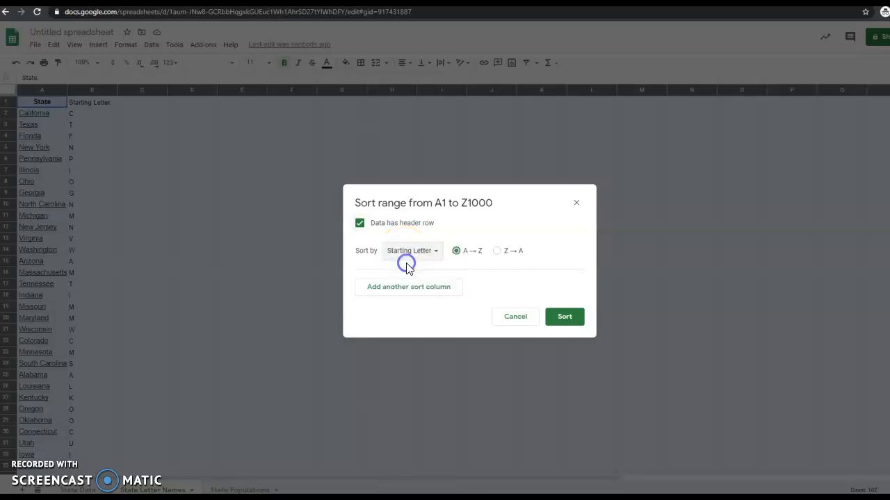
pyautogui.click(570, 322)
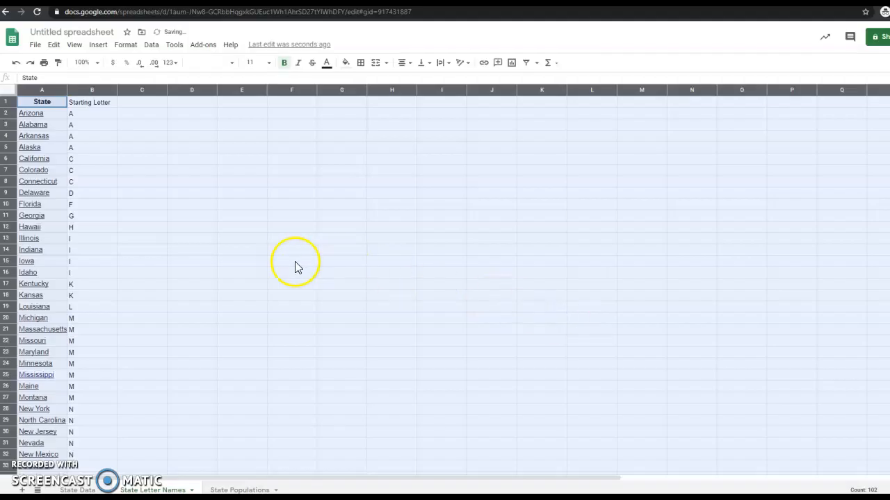
# Step: Select the A starting letters in cells B2 to B4
pyautogui.click(291, 261)
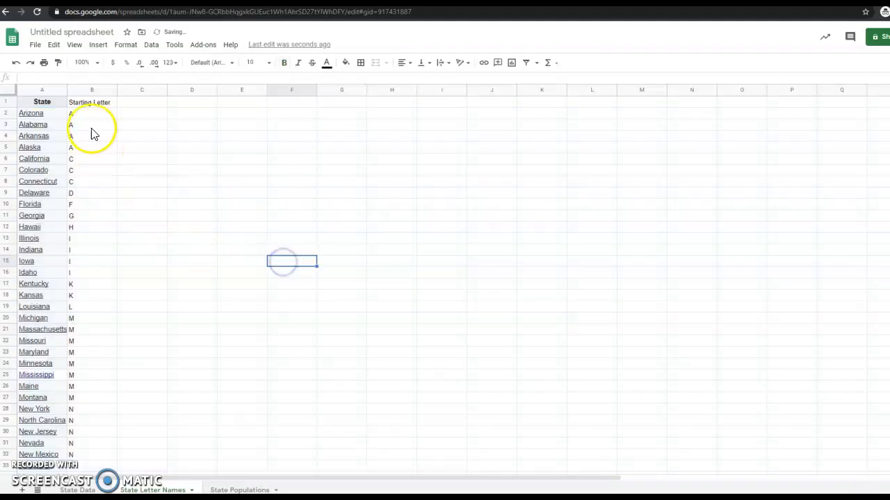
pyautogui.moveTo(88, 114); pyautogui.dragTo(91, 198)
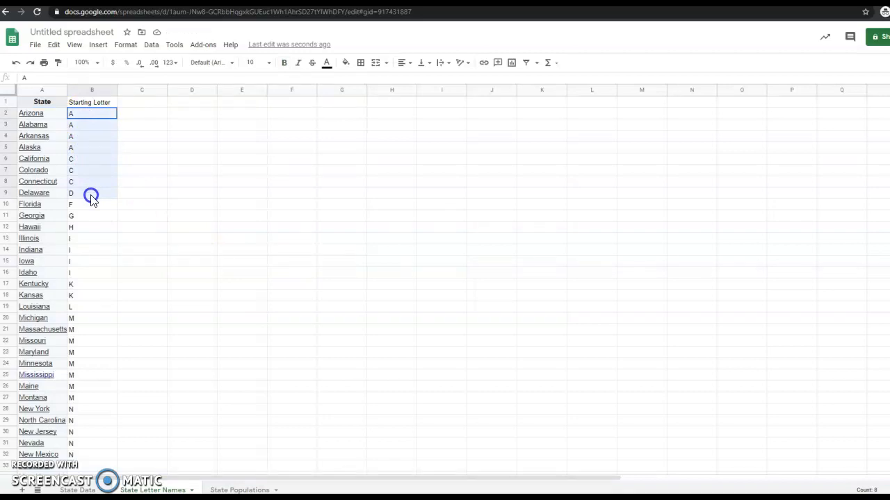
pyautogui.click(175, 181)
pyautogui.moveTo(104, 118); pyautogui.dragTo(103, 192)
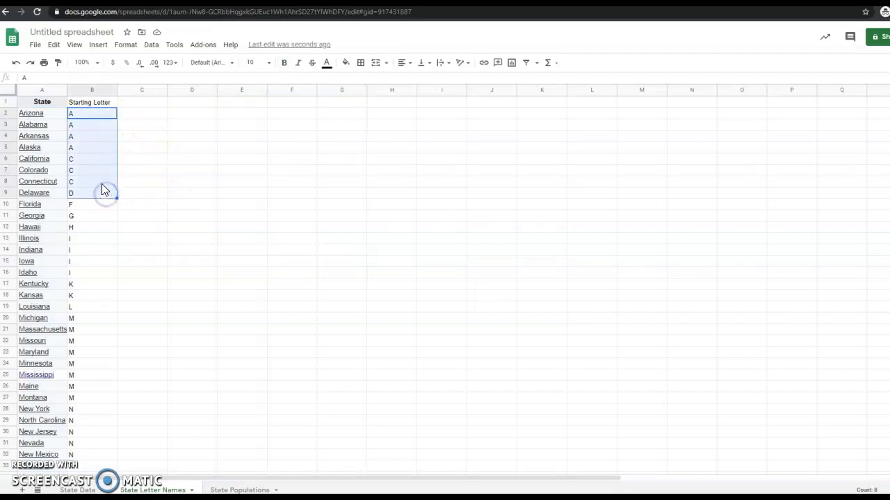